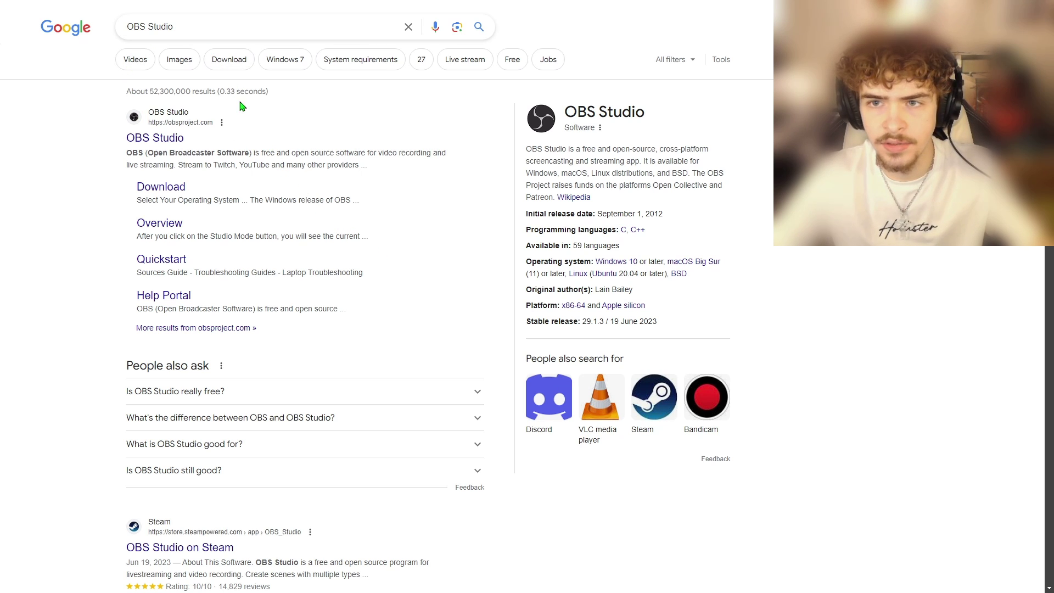
# Go to obsproject.com and start downloading the OBS Studio 29.1.3 Windows installer.
pyautogui.click(176, 138)
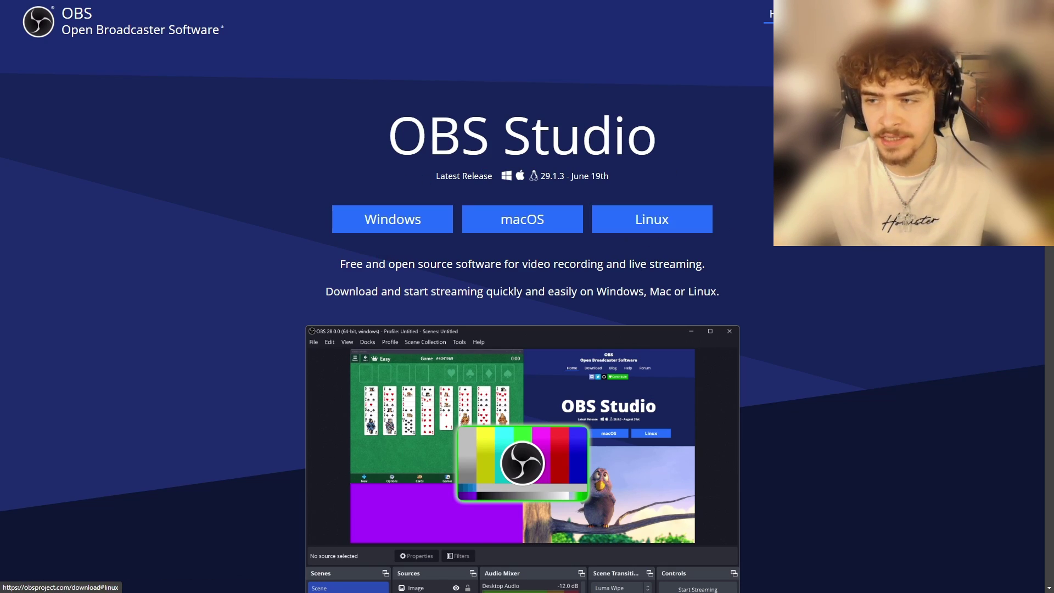
pyautogui.scroll(-3, 817, 427)
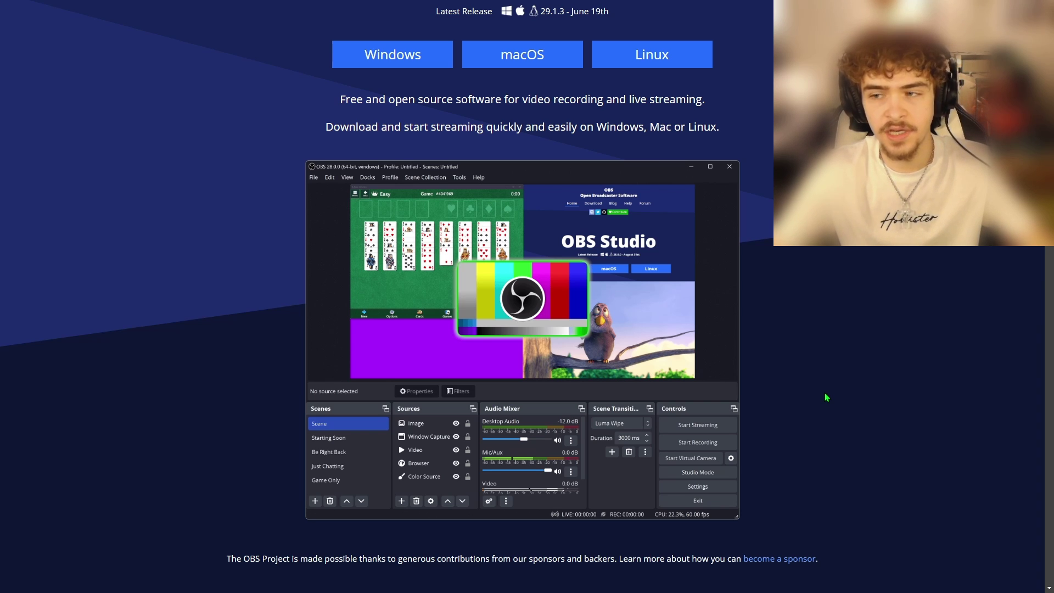
pyautogui.scroll(3, 825, 393)
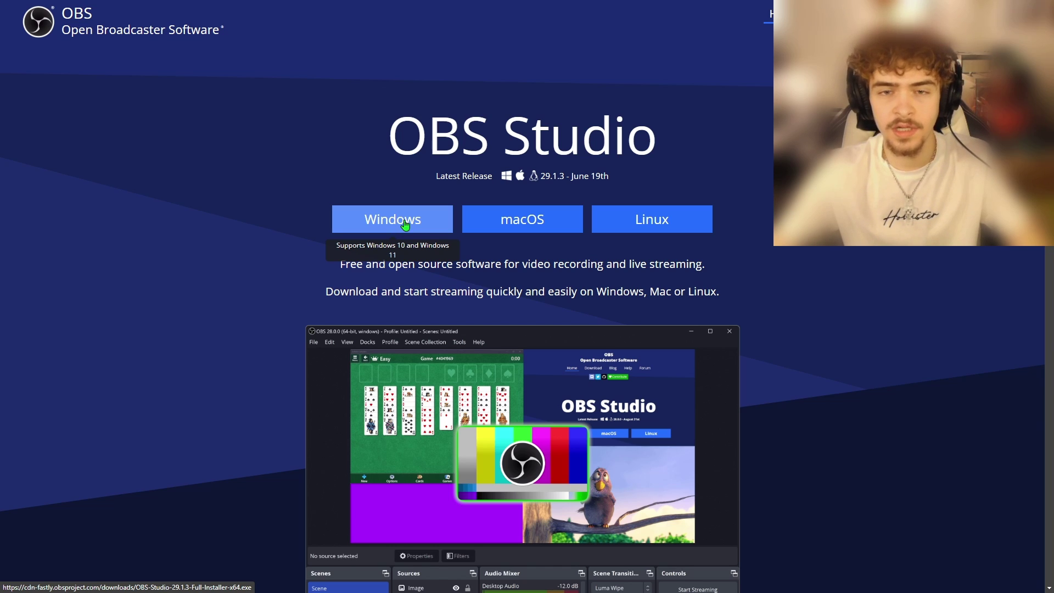
pyautogui.click(395, 227)
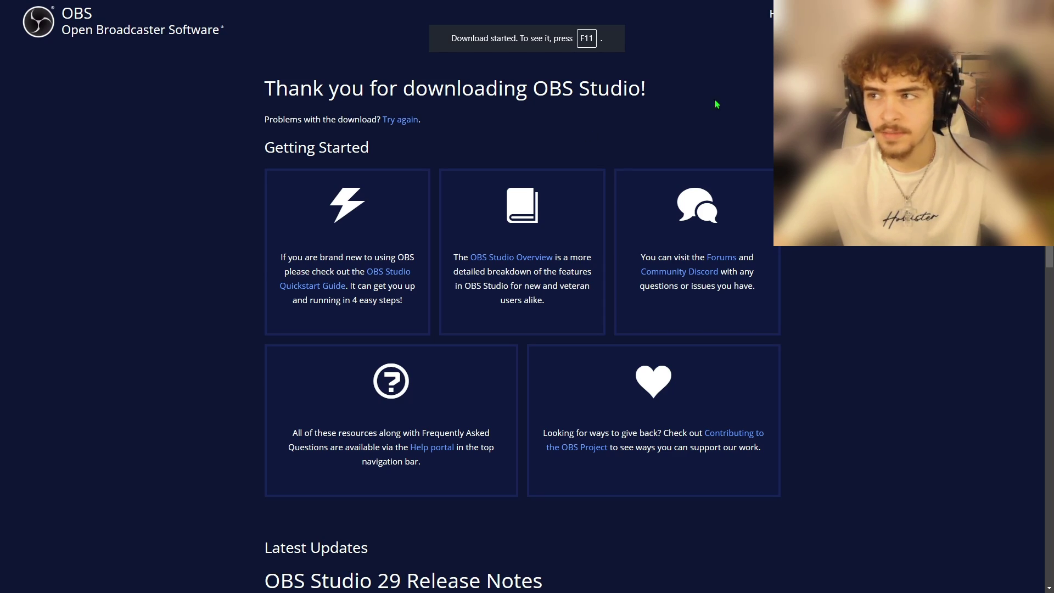
# Run the OBS installer and abandon setup at the OBS-already-running warning.
pyautogui.press('F11')
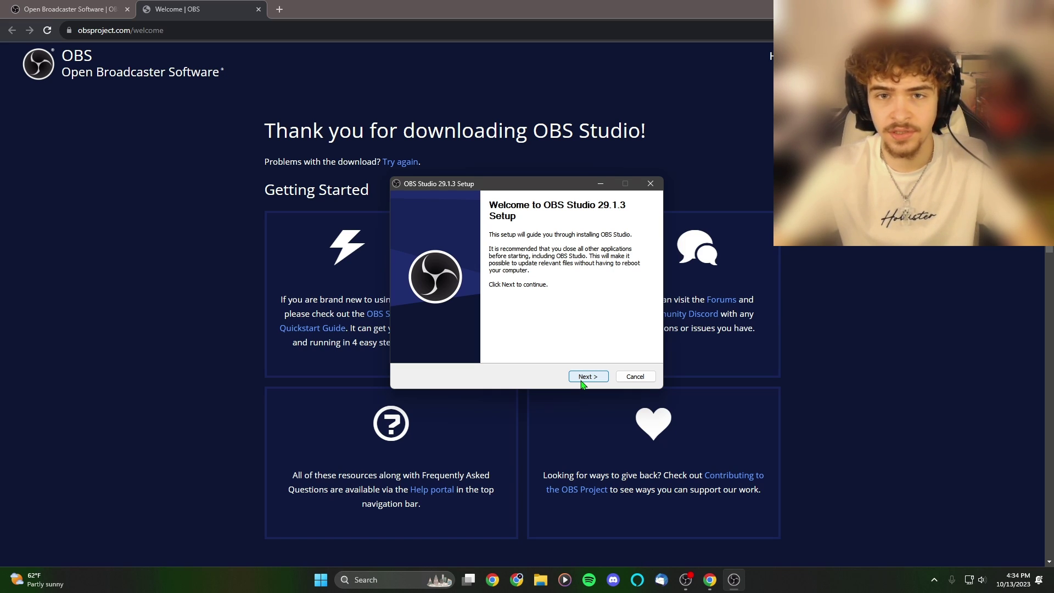
pyautogui.click(583, 378)
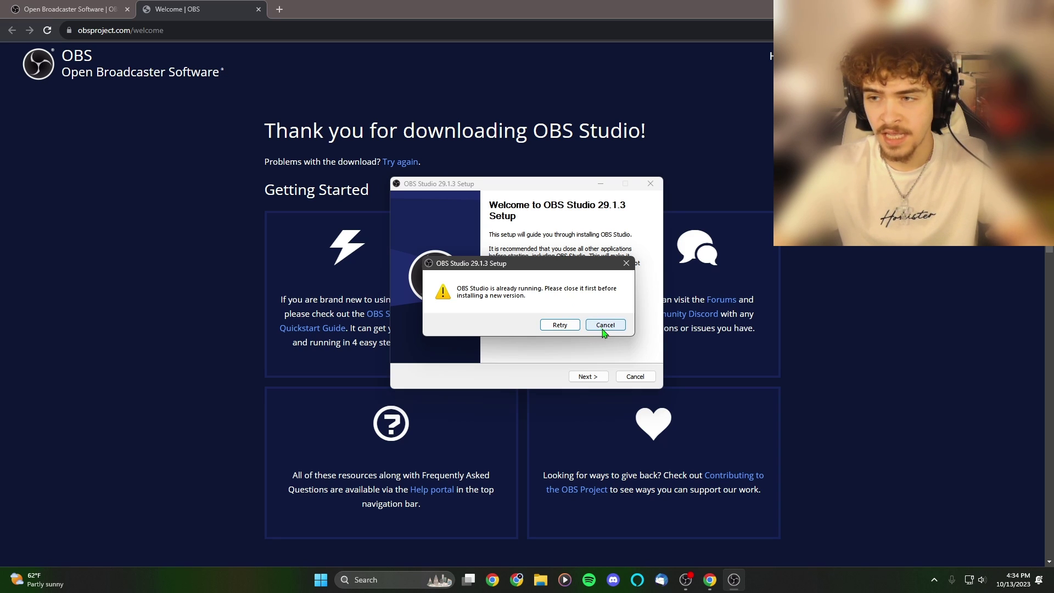
pyautogui.click(603, 326)
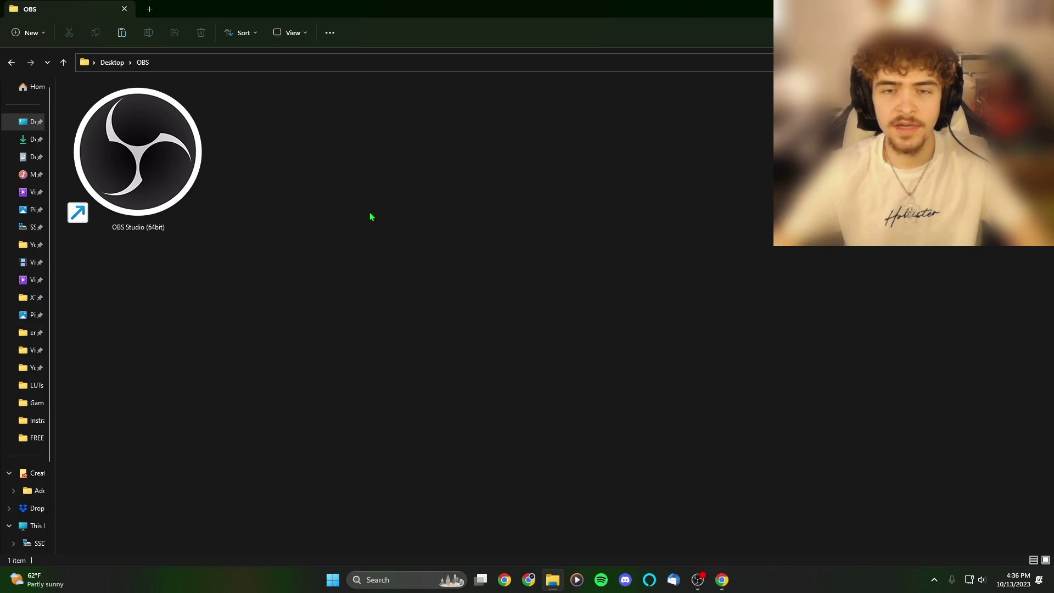
# Launch OBS Studio from the OBS Studio (64bit) shortcut in the Desktop's OBS folder.
pyautogui.doubleClick(153, 167)
pyautogui.click(574, 304)
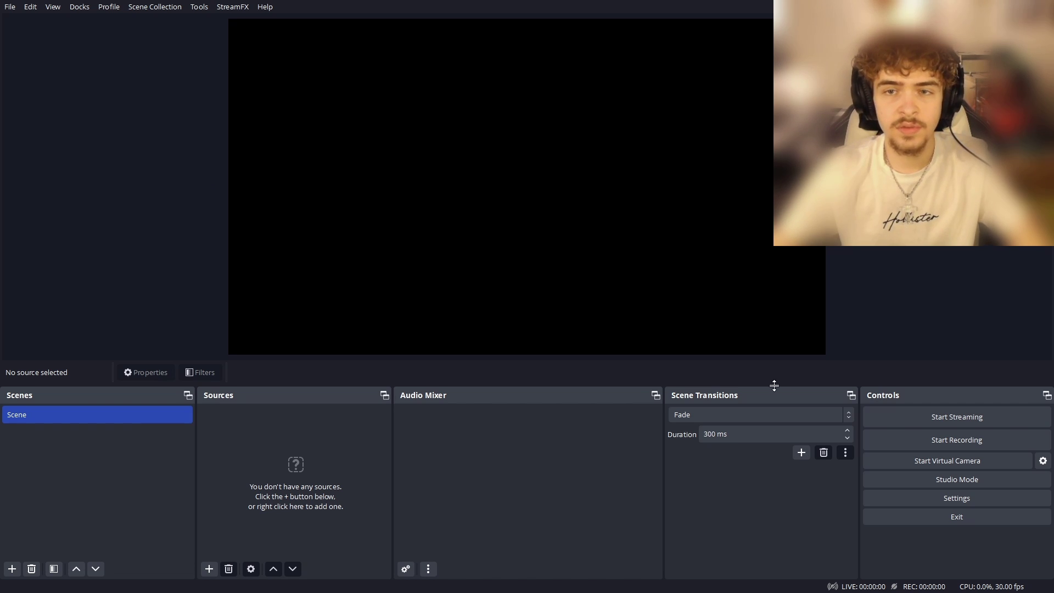
# In Settings, try the Light theme, revert to Yami (Default), and apply.
pyautogui.click(944, 499)
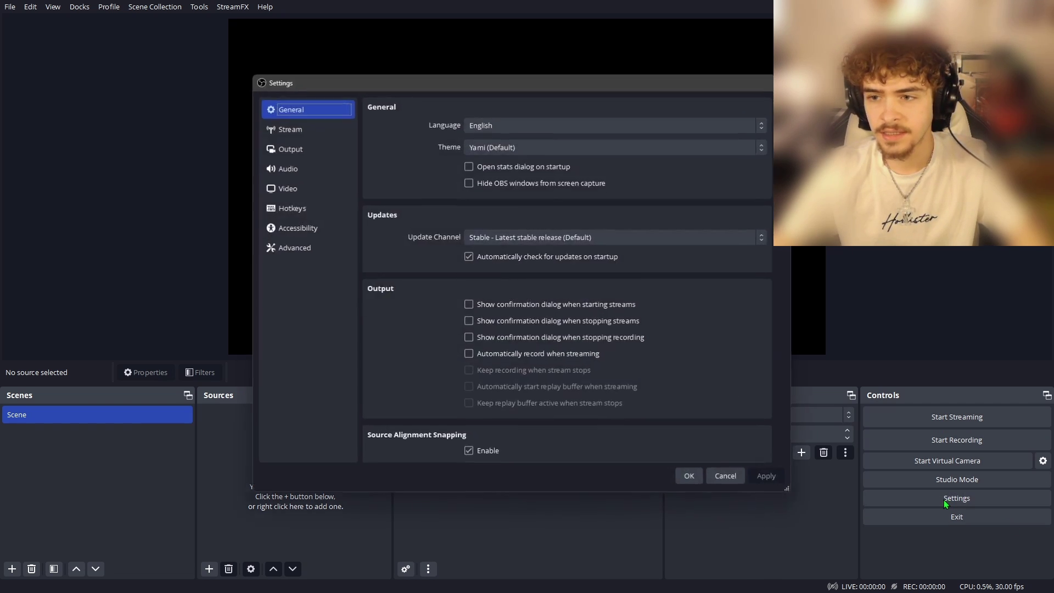
pyautogui.click(513, 147)
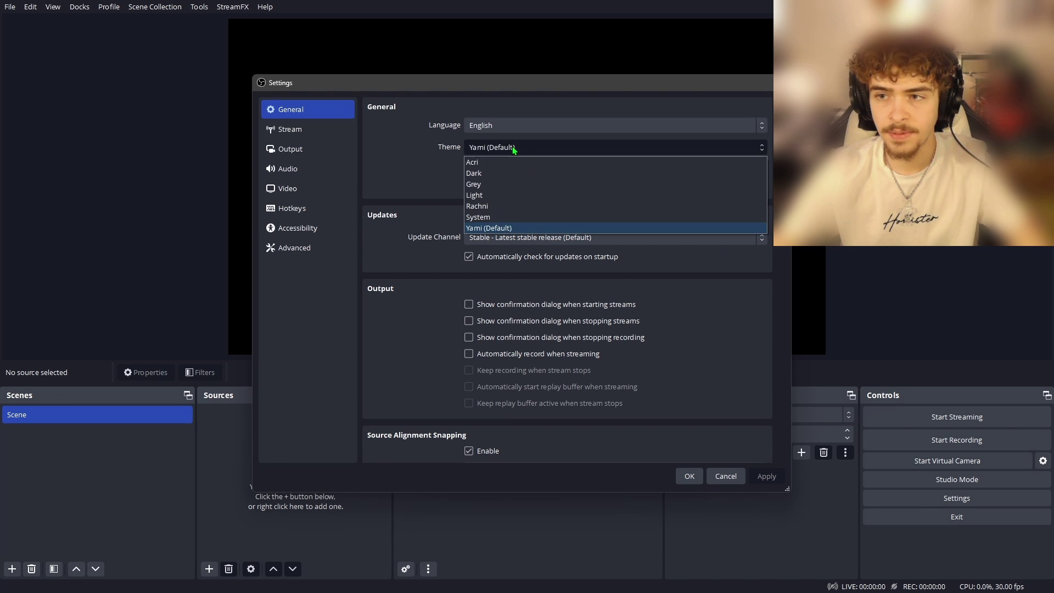
pyautogui.click(726, 389)
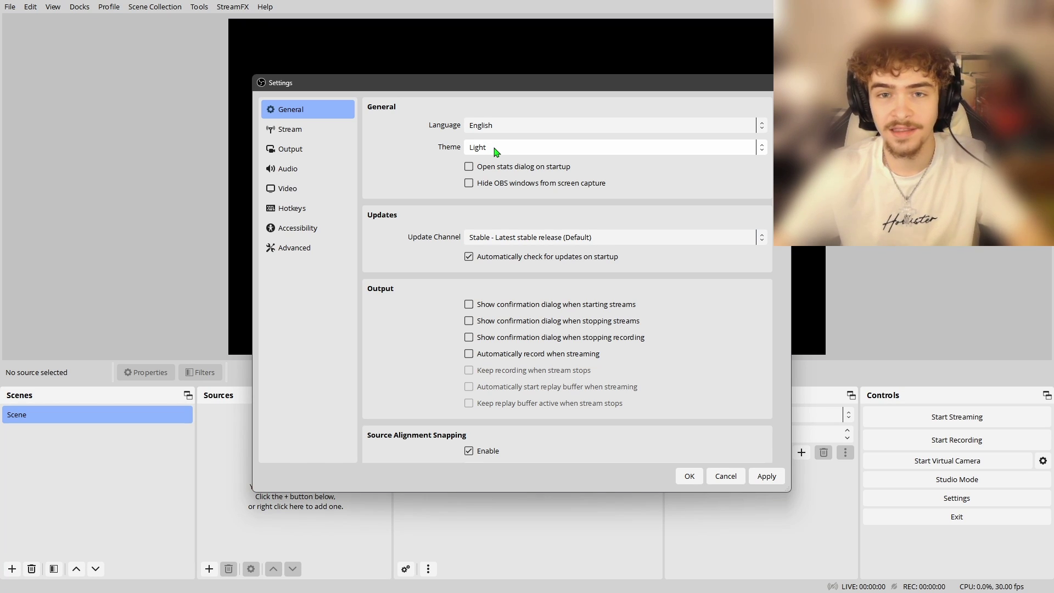
pyautogui.click(496, 149)
pyautogui.click(495, 228)
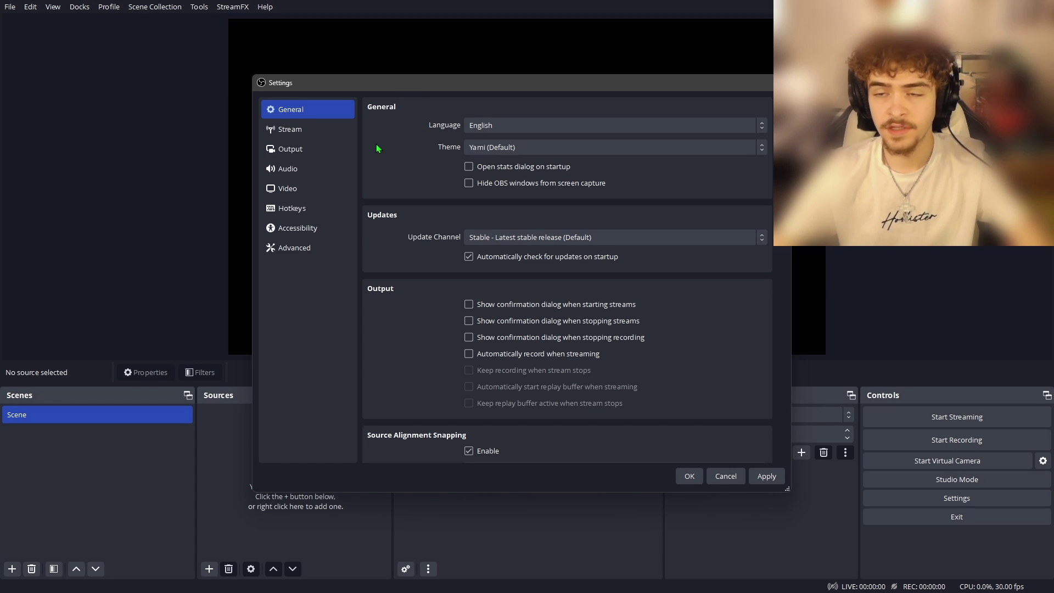
pyautogui.scroll(-2, 399, 228)
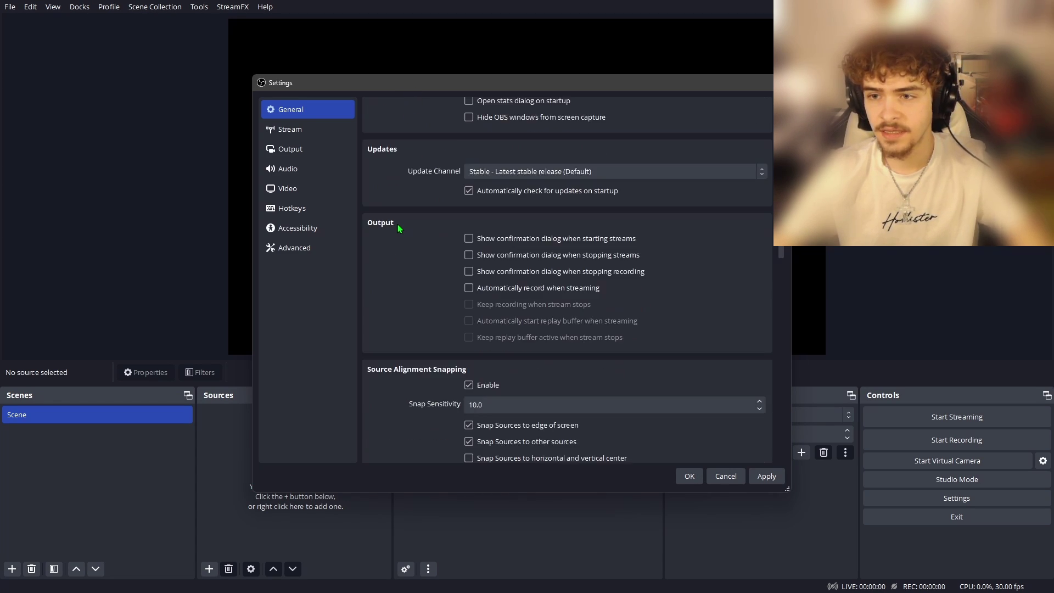
pyautogui.scroll(2, 399, 259)
pyautogui.press('super+Up')
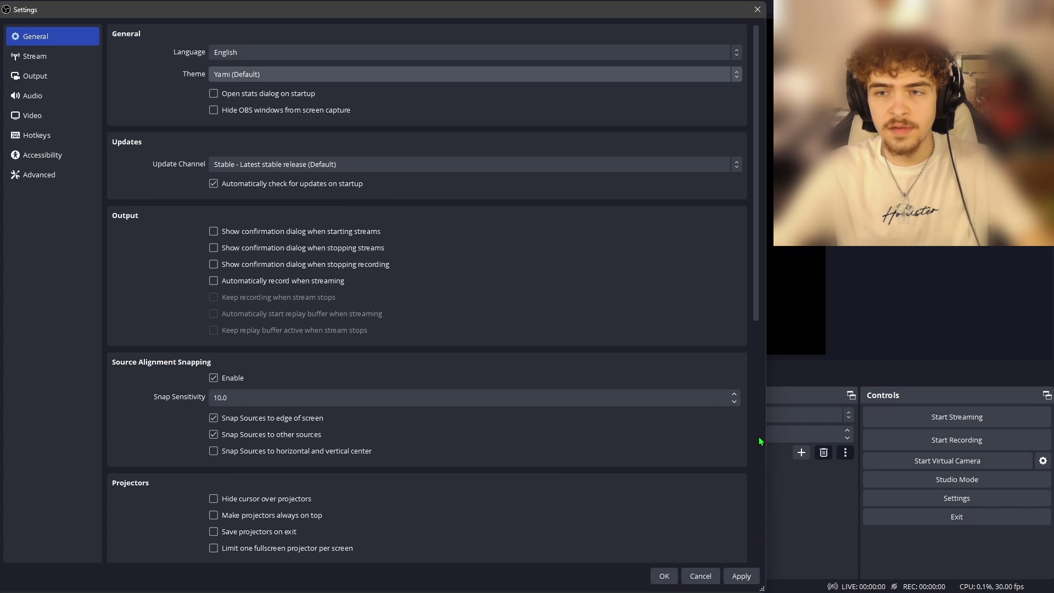
pyautogui.click(742, 578)
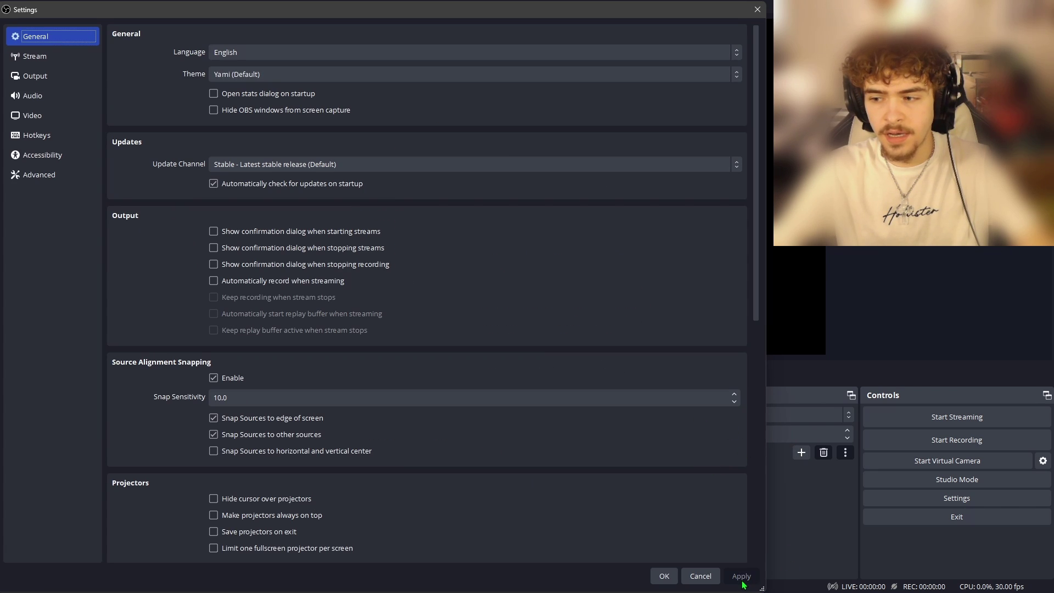
pyautogui.press('super+Down')
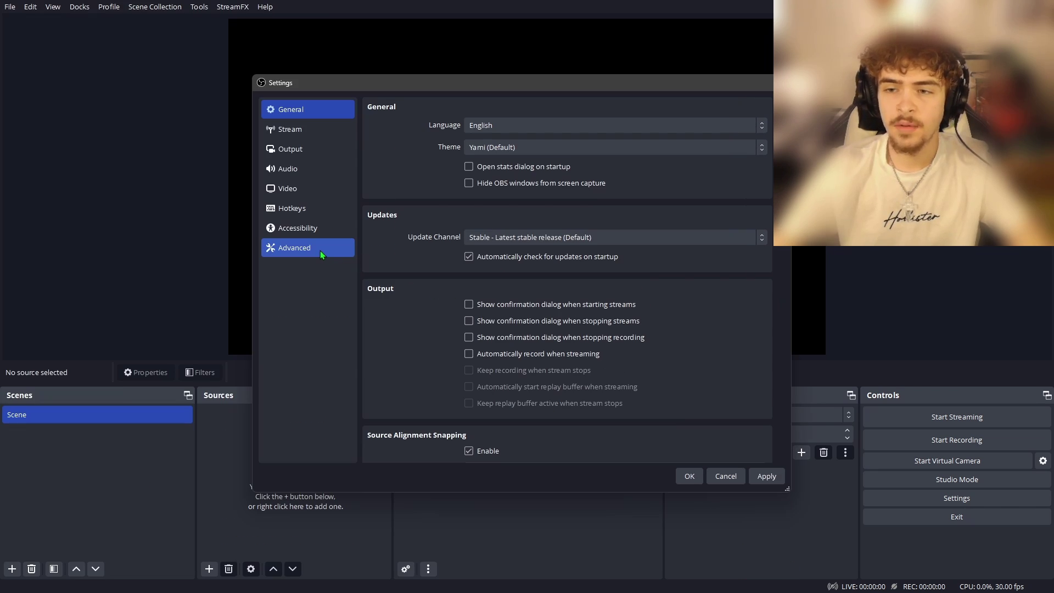
# Set Advanced process priority Above Normal, colour space Rec. 709, colour range Full, and apply.
pyautogui.click(322, 254)
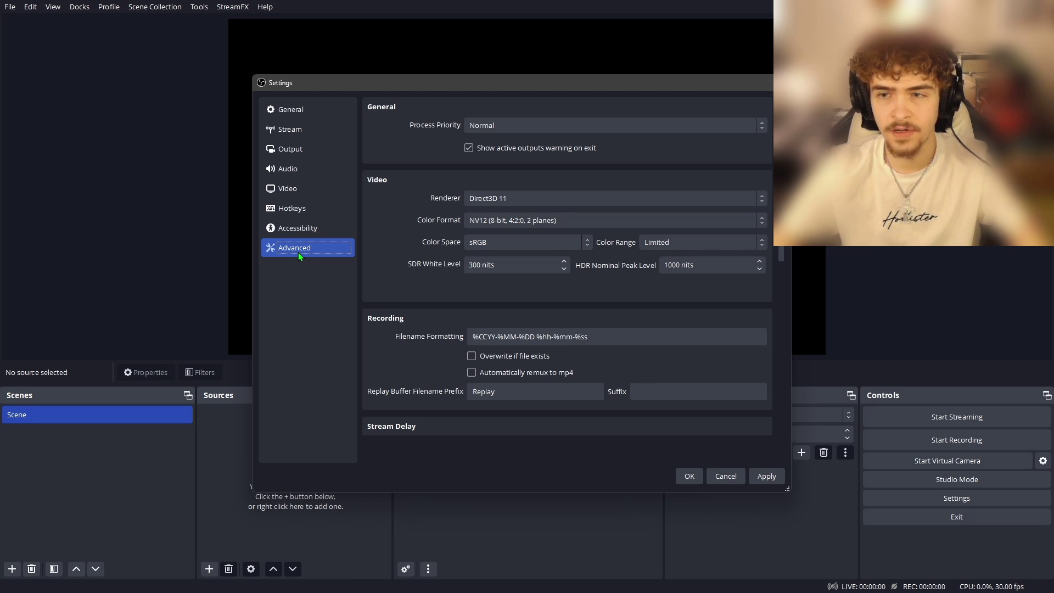
pyautogui.press('super+Up')
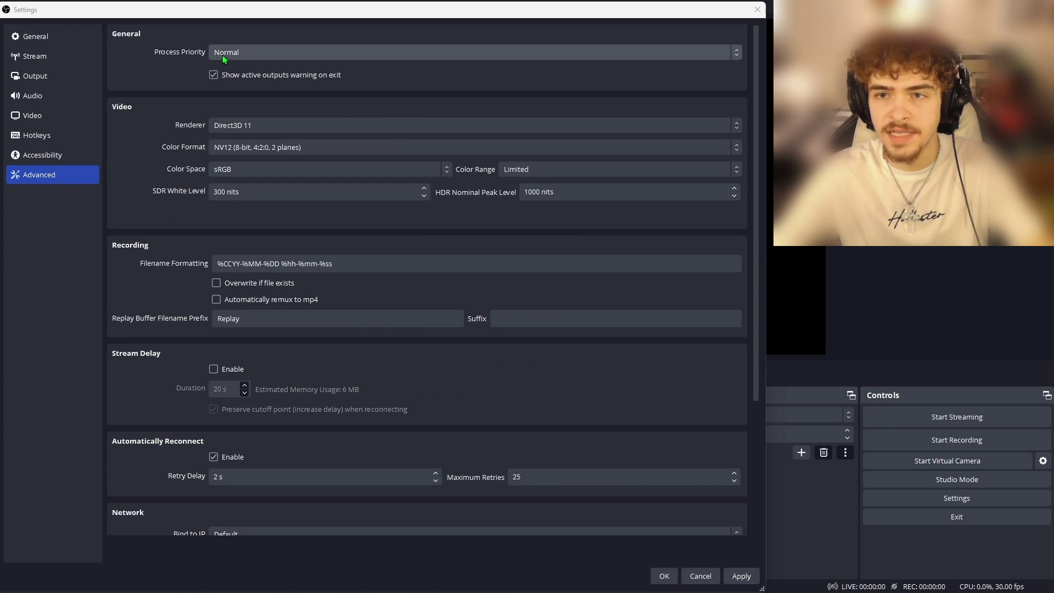
pyautogui.click(258, 52)
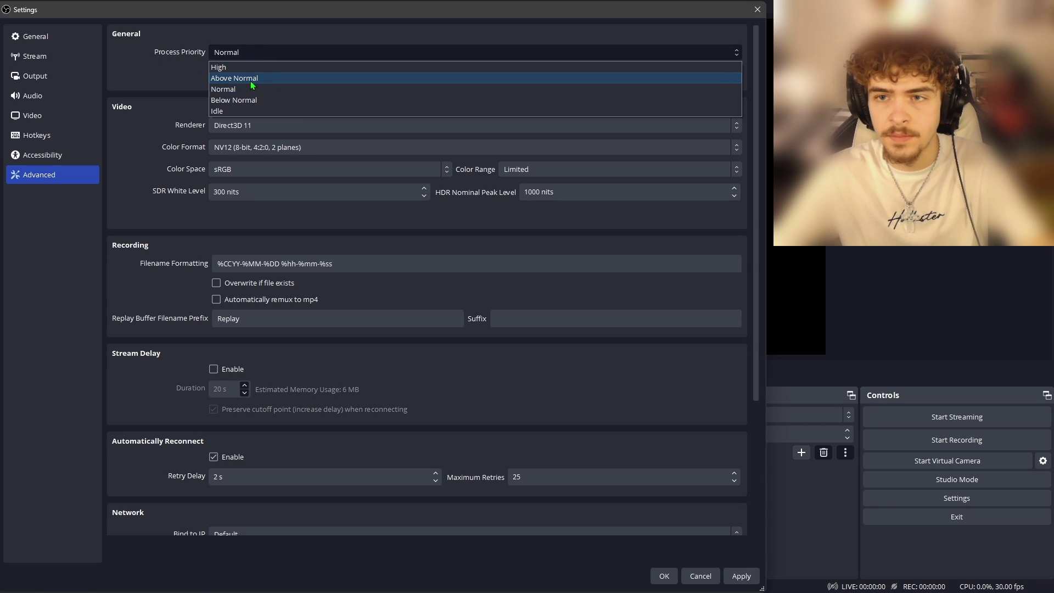
pyautogui.click(243, 79)
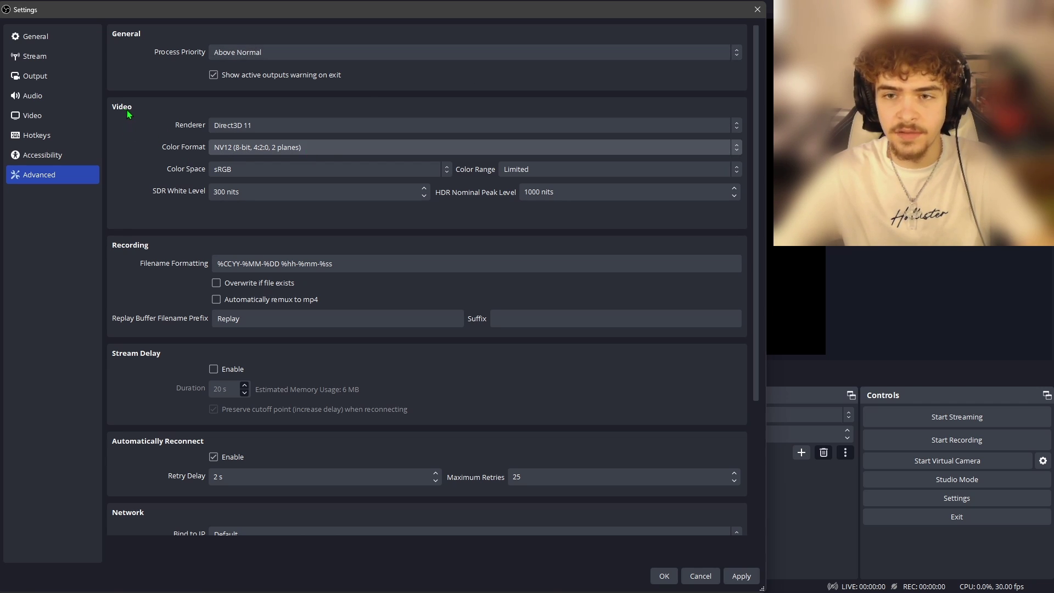
pyautogui.click(242, 169)
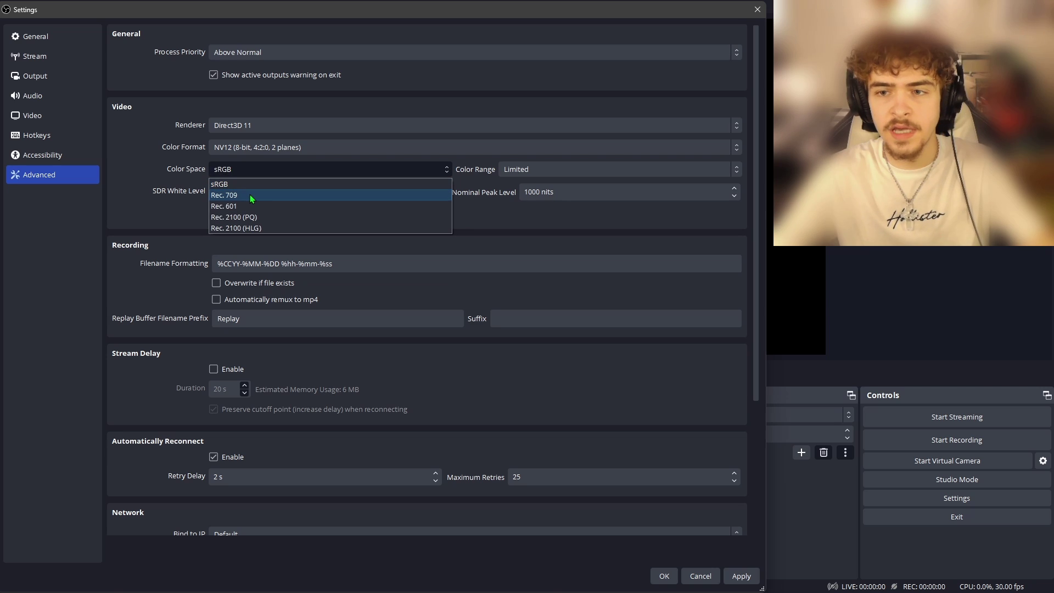
pyautogui.click(249, 195)
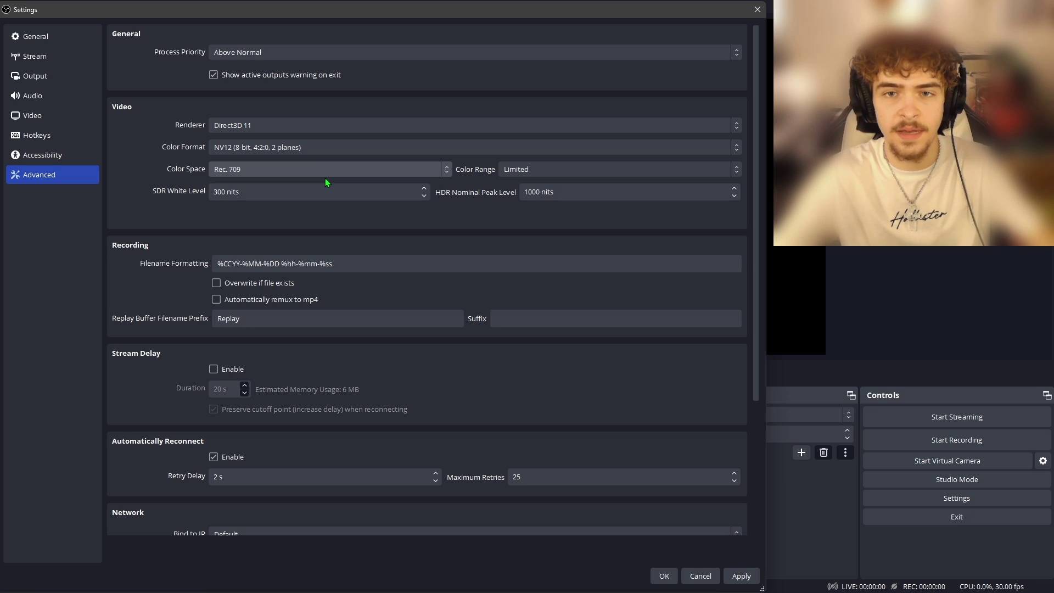
pyautogui.click(520, 171)
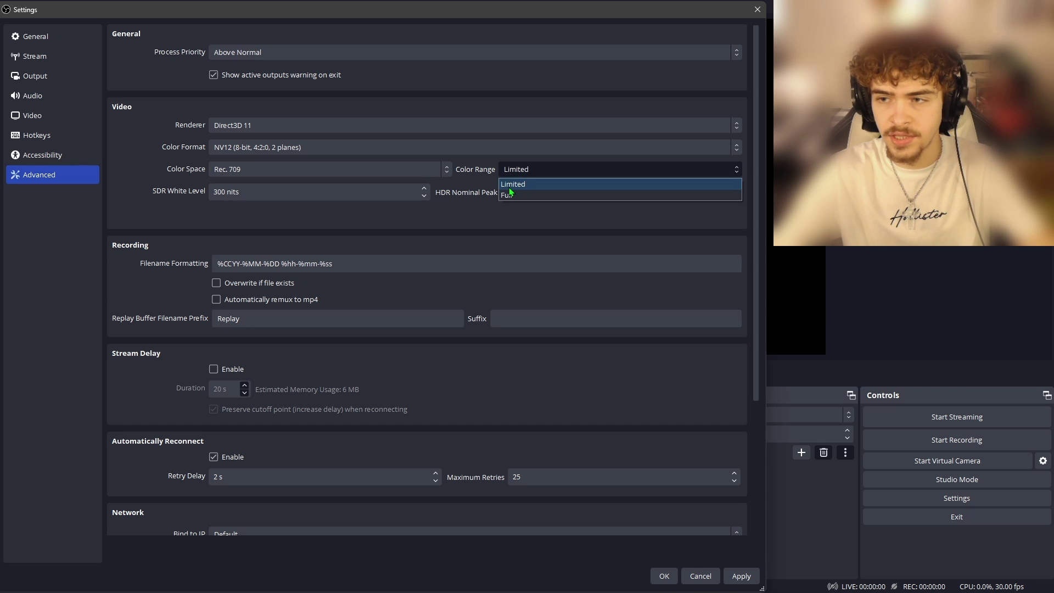
pyautogui.click(512, 197)
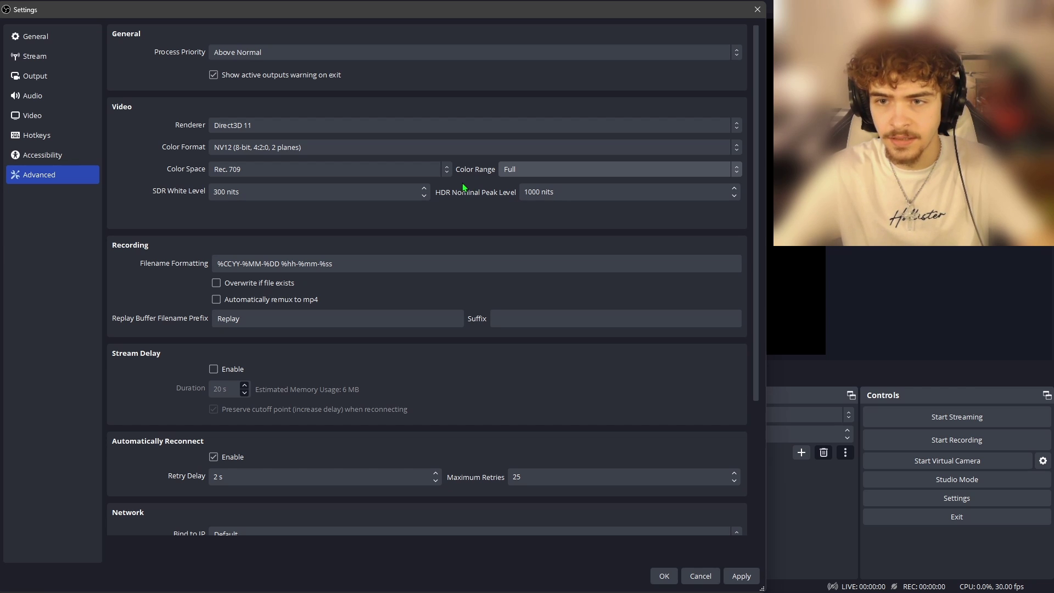
pyautogui.click(740, 577)
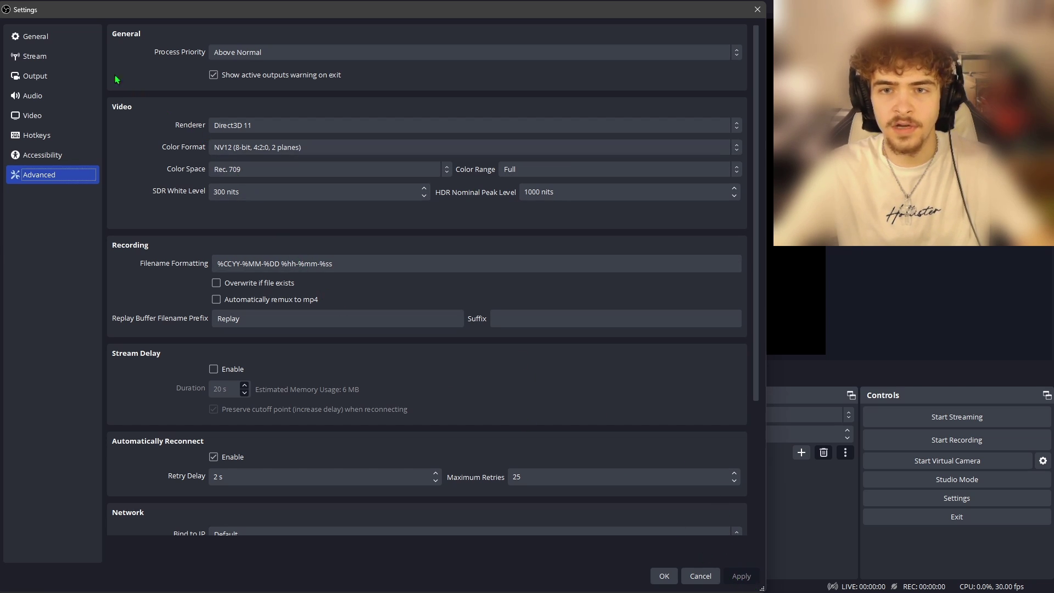
pyautogui.click(46, 118)
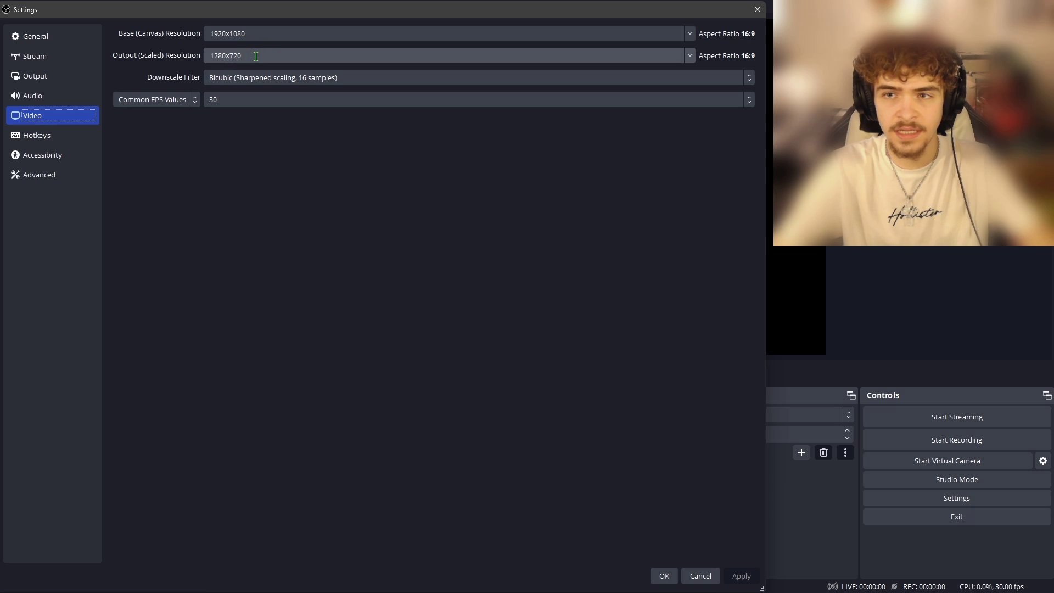
# Set the output resolution to 1920x1080 and the frame rate to 60 FPS, then apply.
pyautogui.click(691, 61)
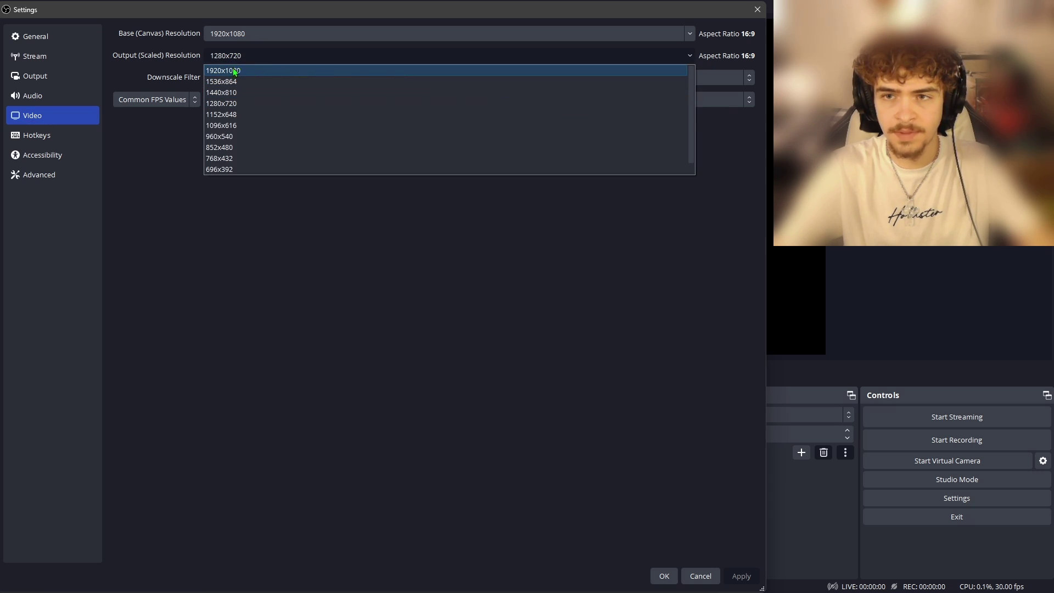
pyautogui.click(297, 70)
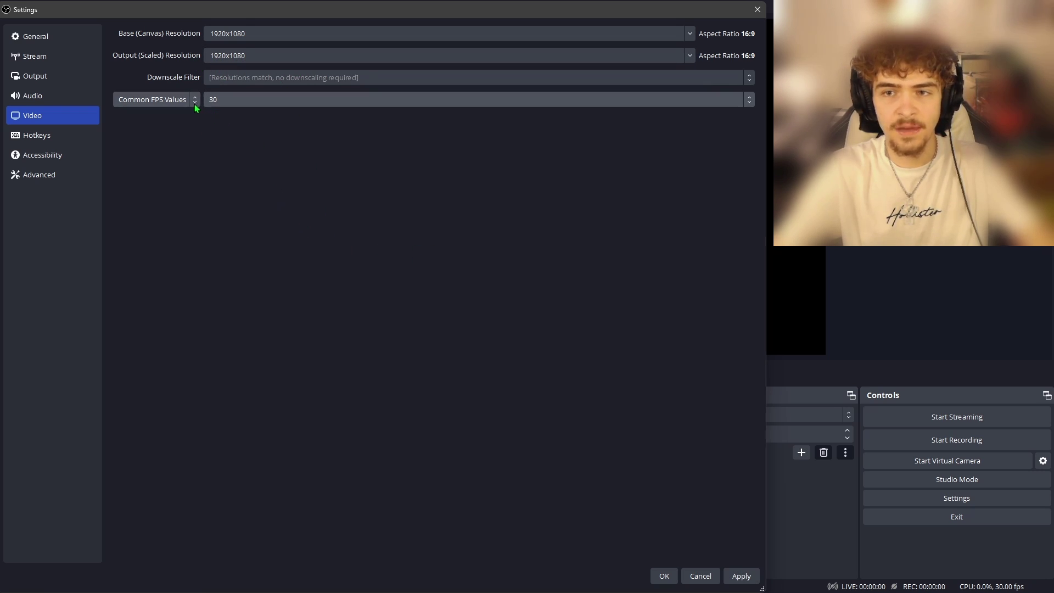
pyautogui.click(226, 100)
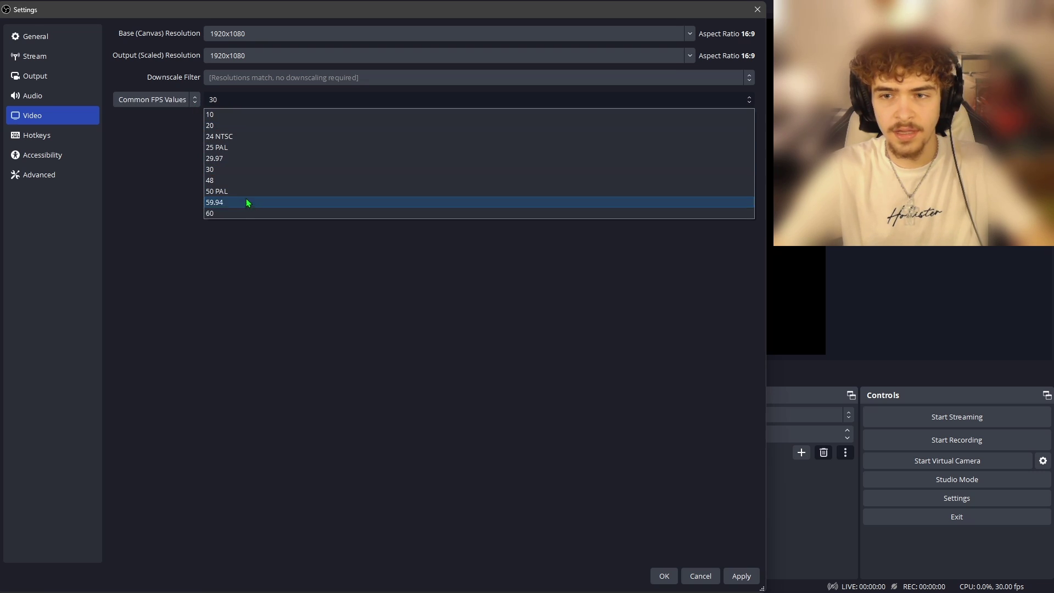
pyautogui.click(247, 213)
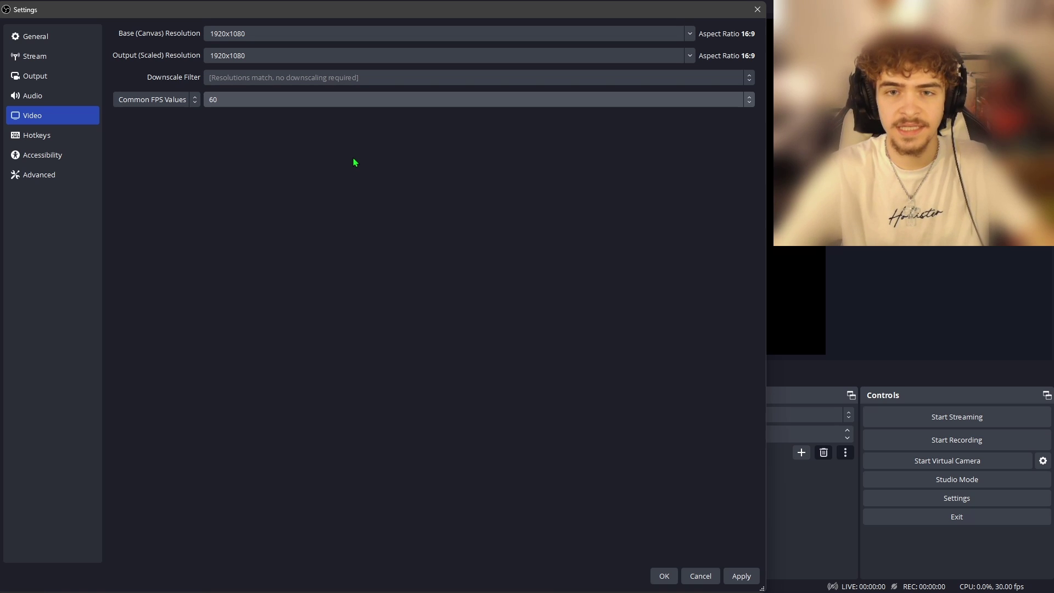
pyautogui.click(745, 578)
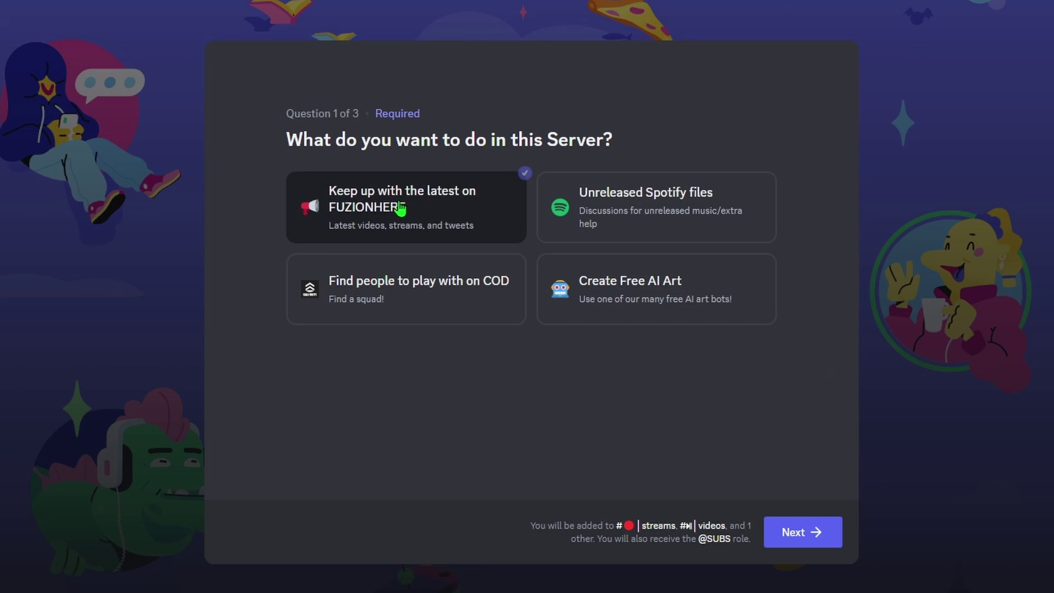
# Answer Discord onboarding with PC as platform and Call of Duty plus Other games channels.
pyautogui.click(801, 532)
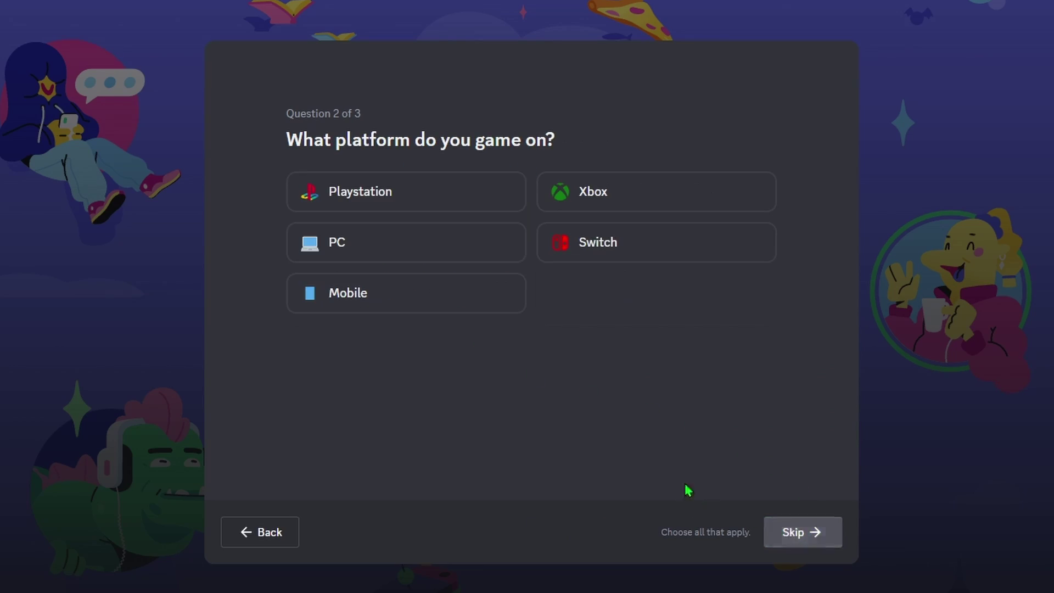
pyautogui.click(385, 246)
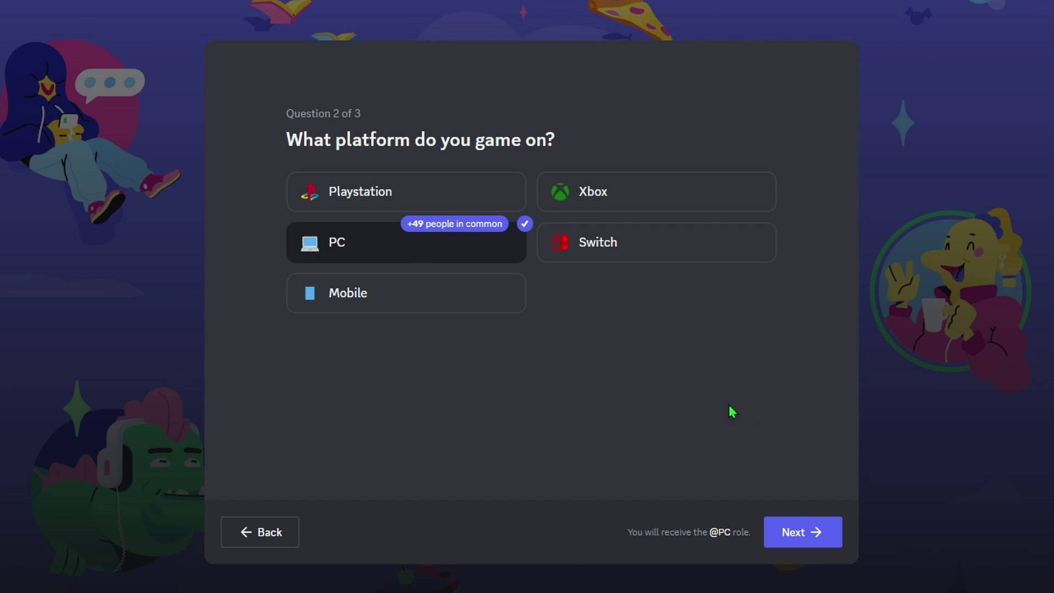
pyautogui.click(796, 531)
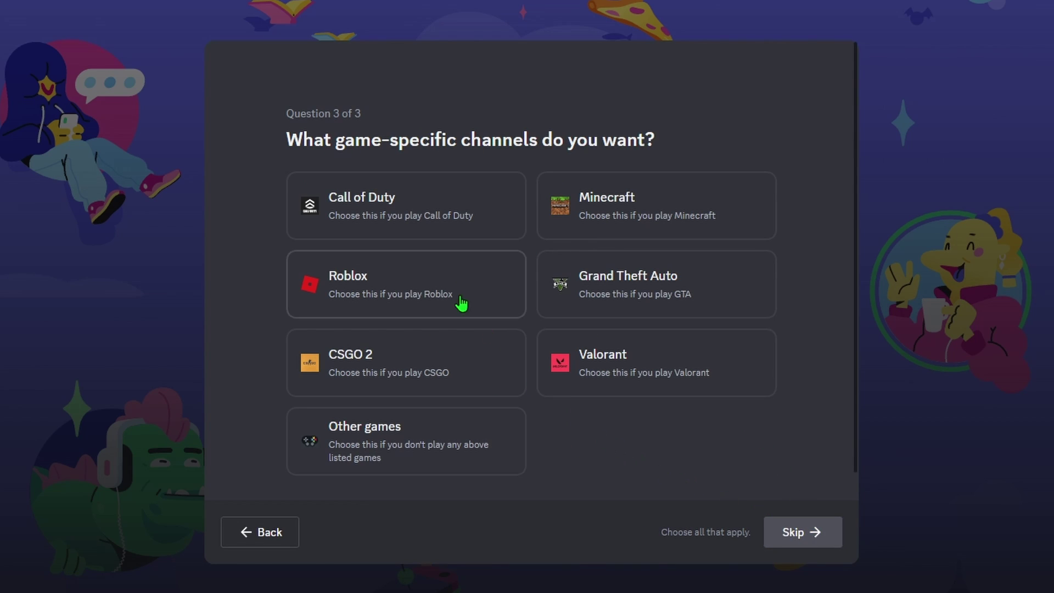
pyautogui.click(355, 214)
pyautogui.click(502, 433)
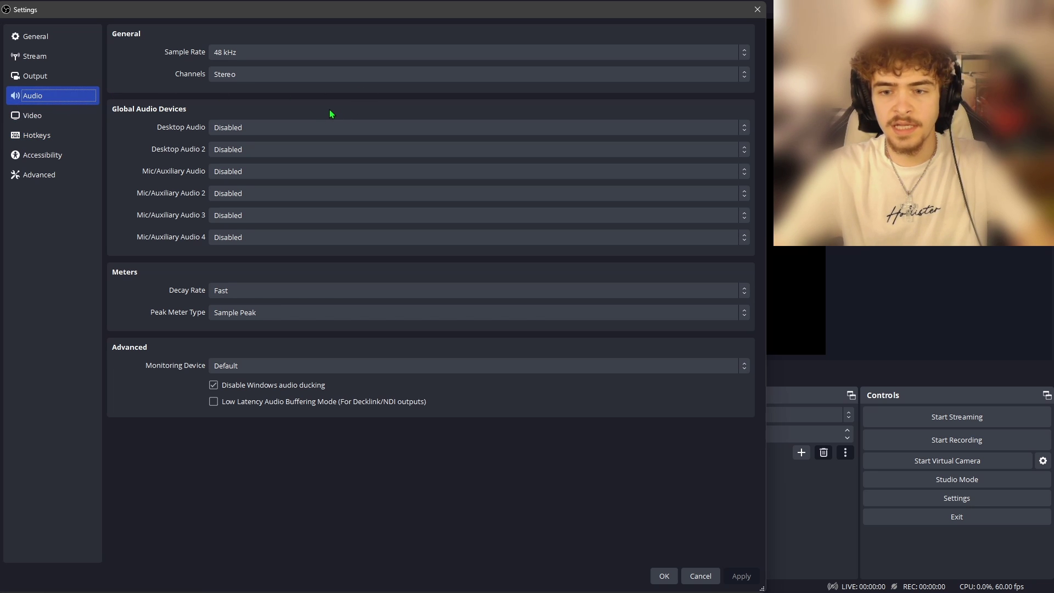
# Choose REAR (Realtek(R) Audio) as the desktop audio device and apply the audio settings.
pyautogui.click(243, 130)
pyautogui.click(299, 149)
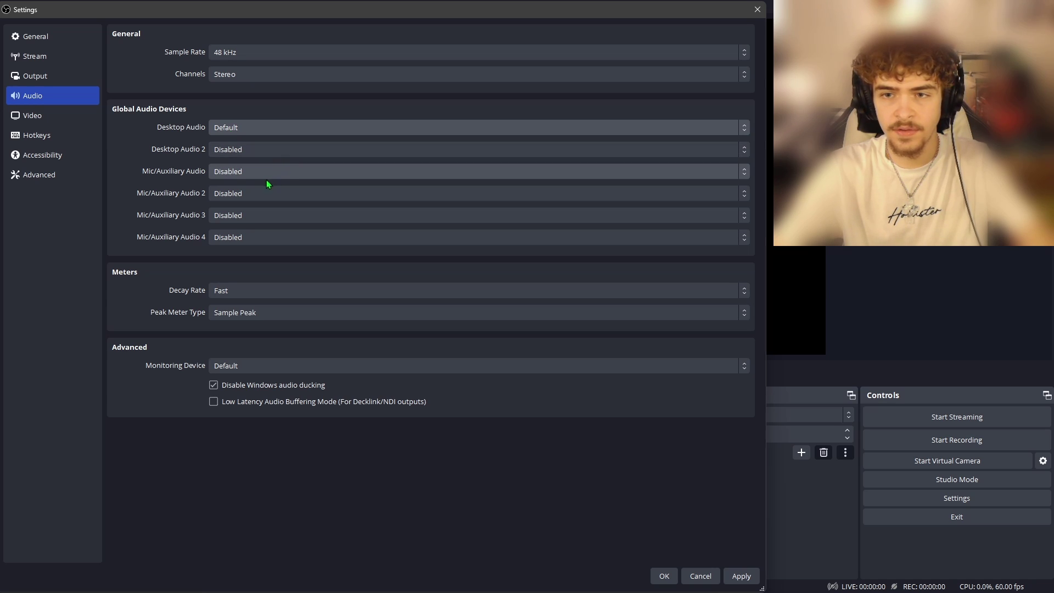
pyautogui.click(254, 131)
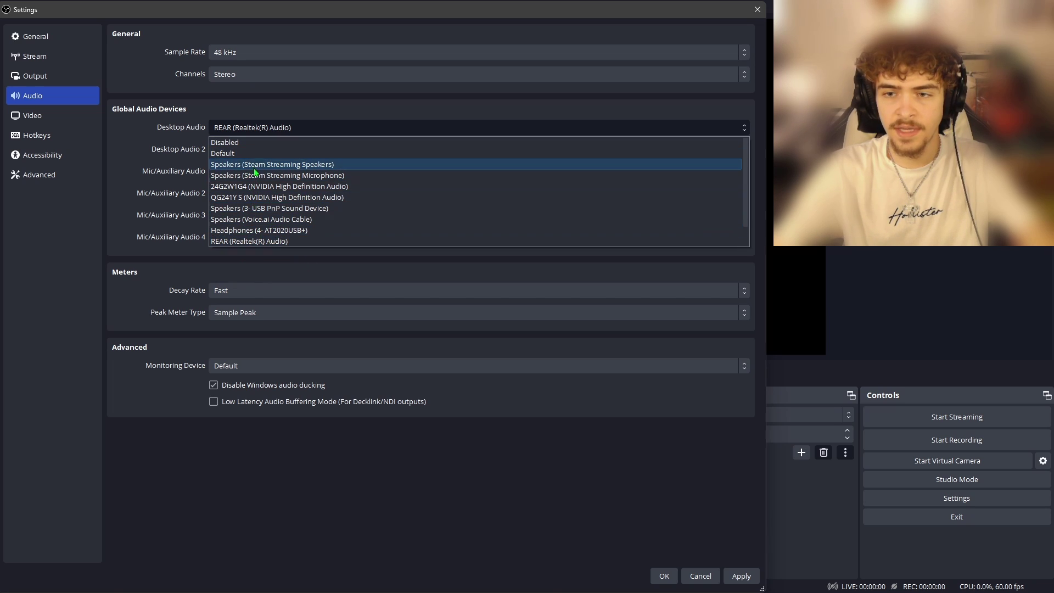
pyautogui.click(253, 242)
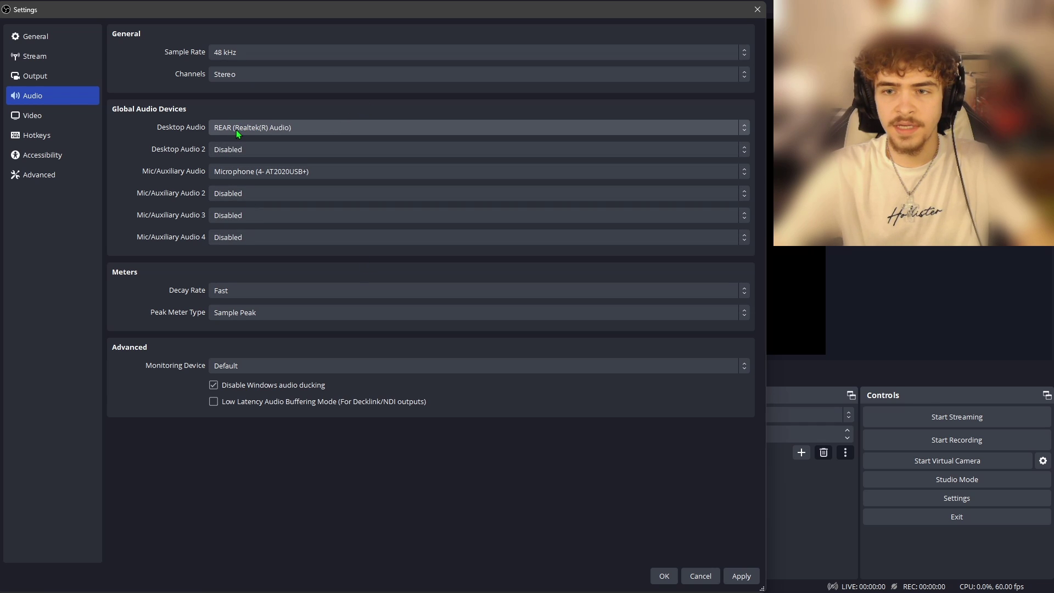
pyautogui.click(741, 577)
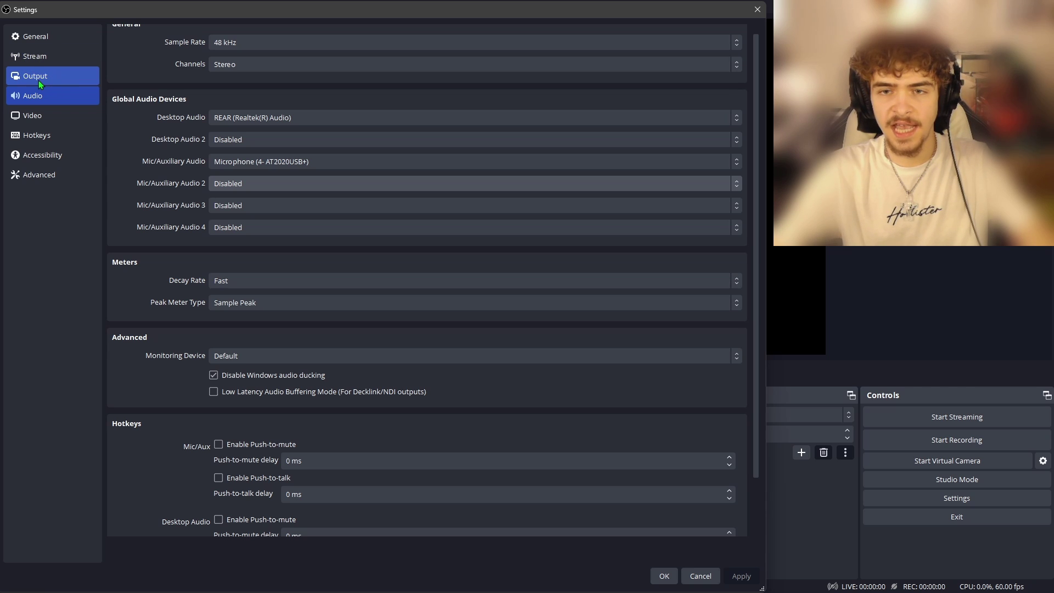
# Switch the Output mode to Advanced and edit the recording path Q:/Videos (Q)/OBS.
pyautogui.click(67, 77)
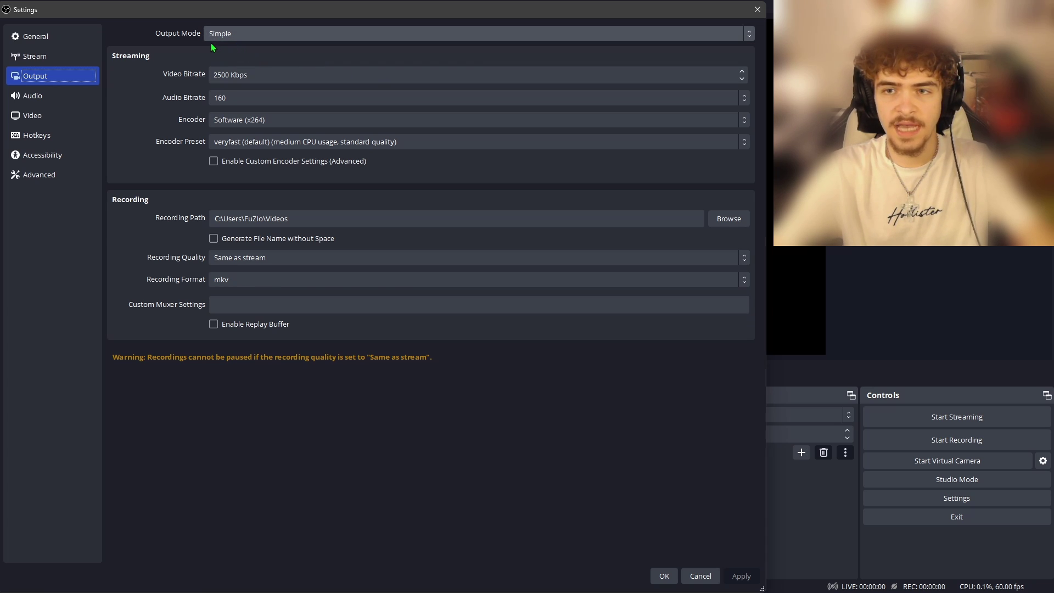
pyautogui.click(226, 38)
pyautogui.click(224, 62)
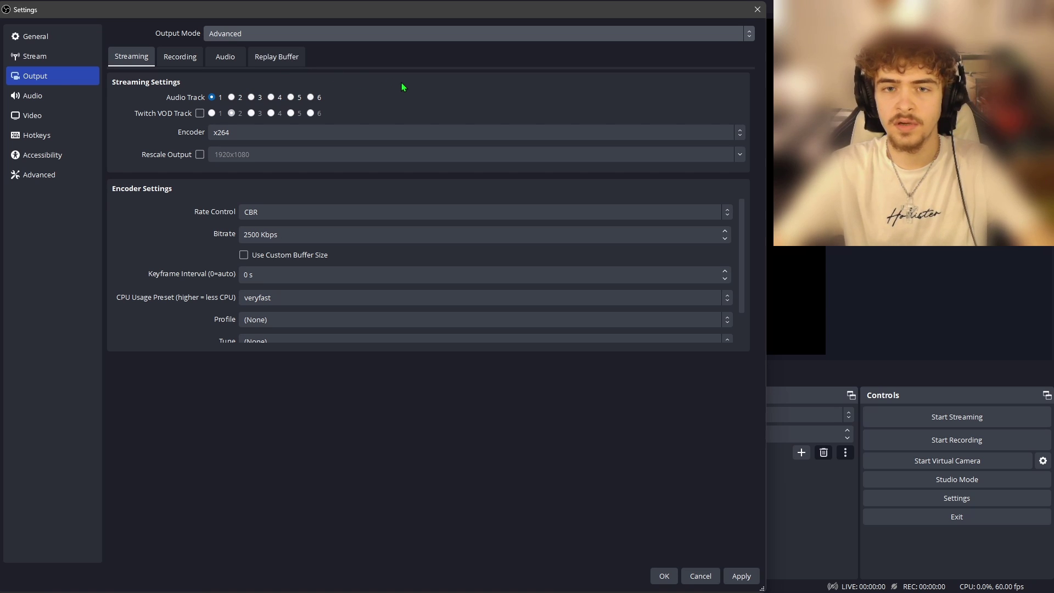
pyautogui.click(179, 58)
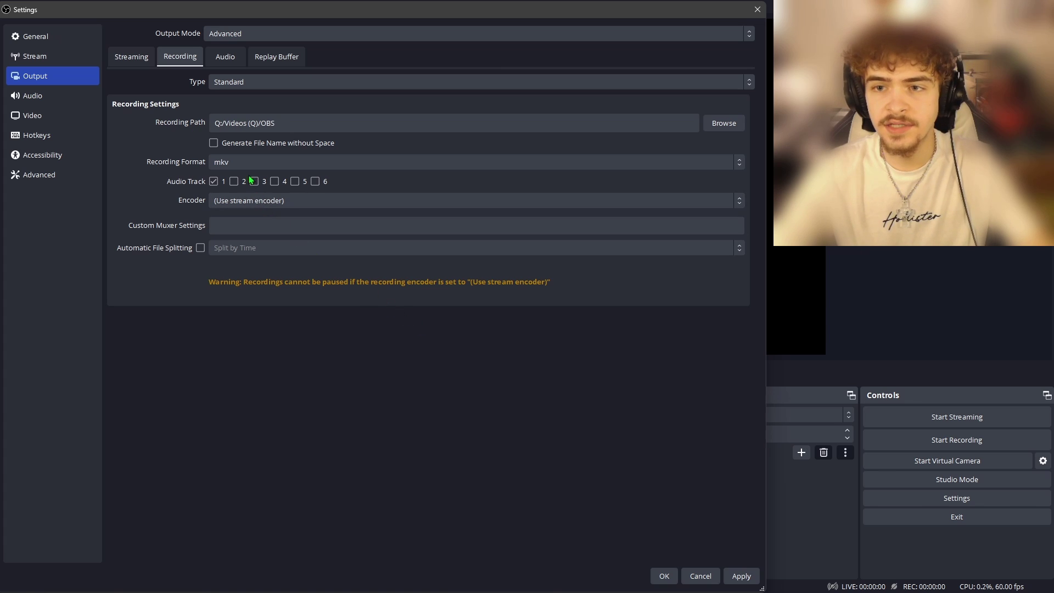
pyautogui.click(267, 123)
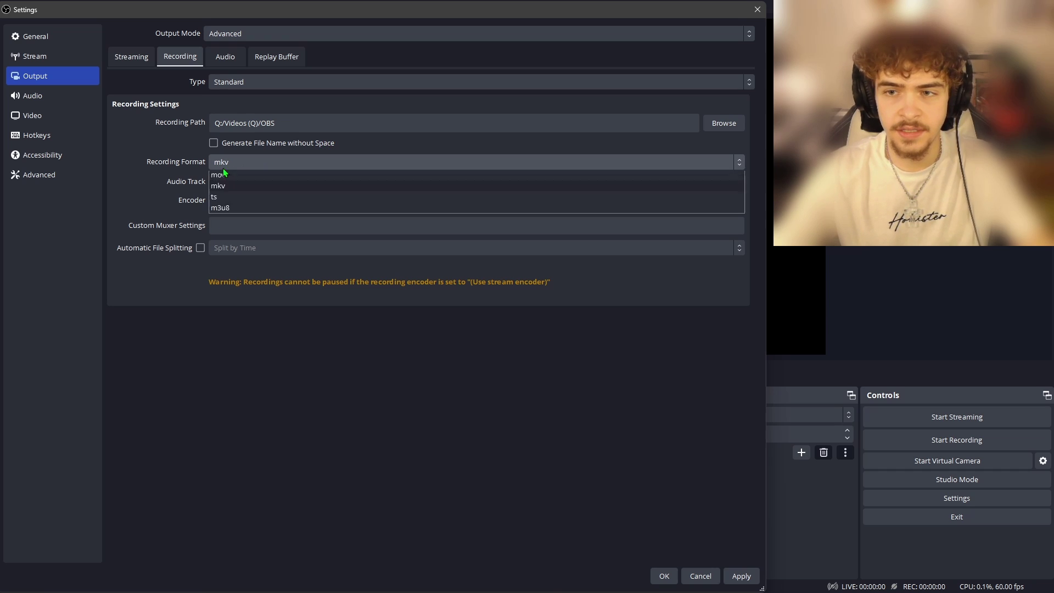
# Set the recording format to mov and enable audio track 2 alongside track 1.
pyautogui.click(244, 165)
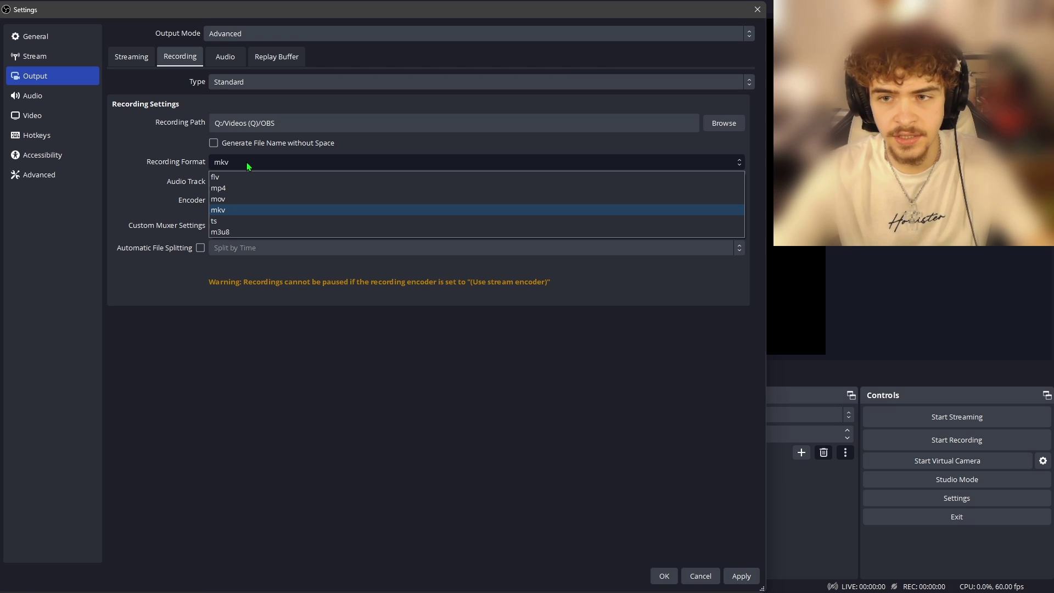
pyautogui.click(220, 198)
pyautogui.click(248, 161)
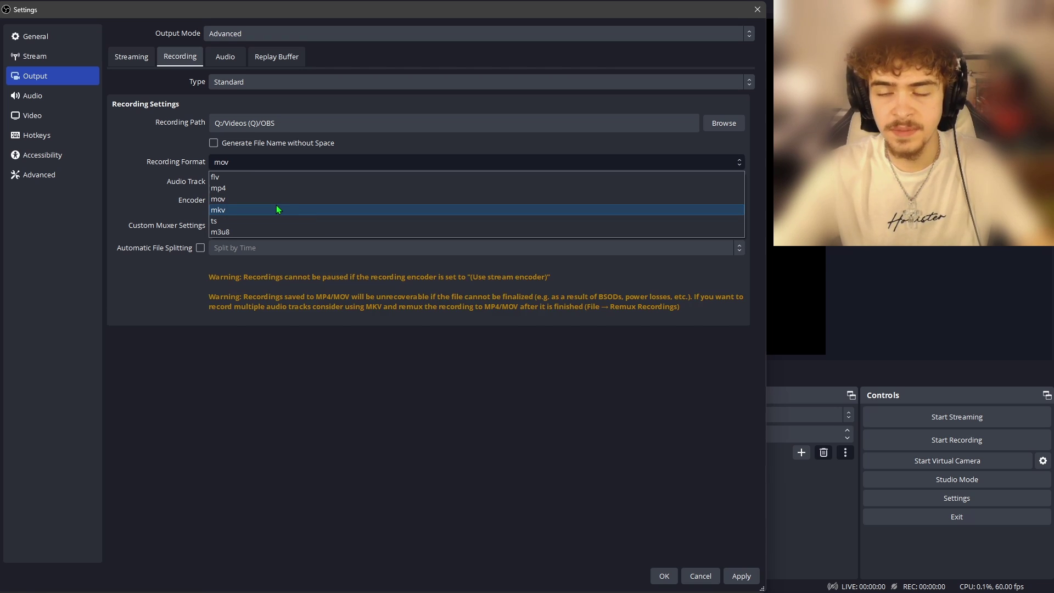
pyautogui.click(240, 200)
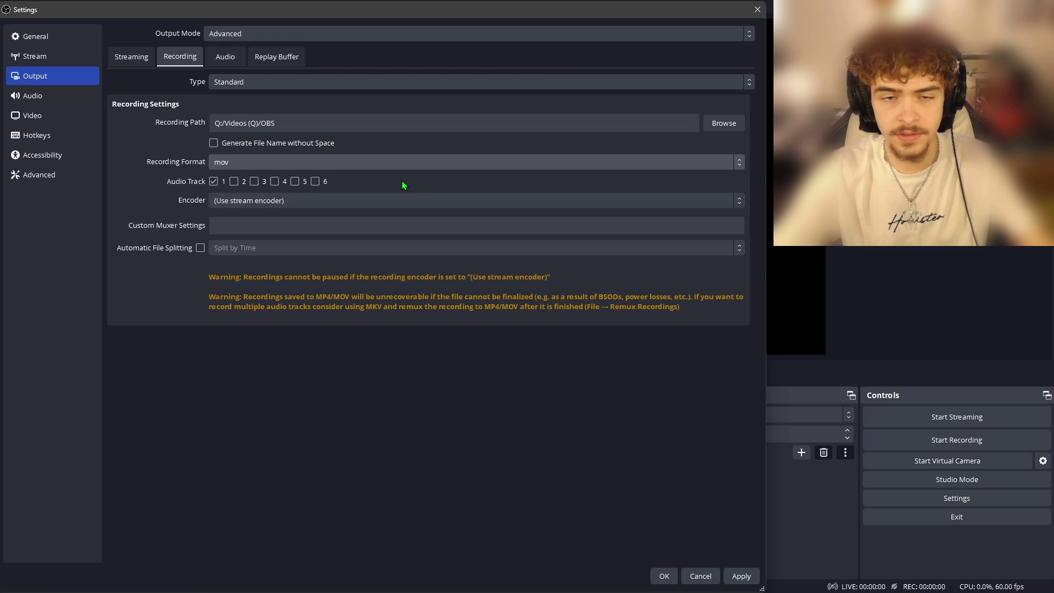
pyautogui.click(332, 163)
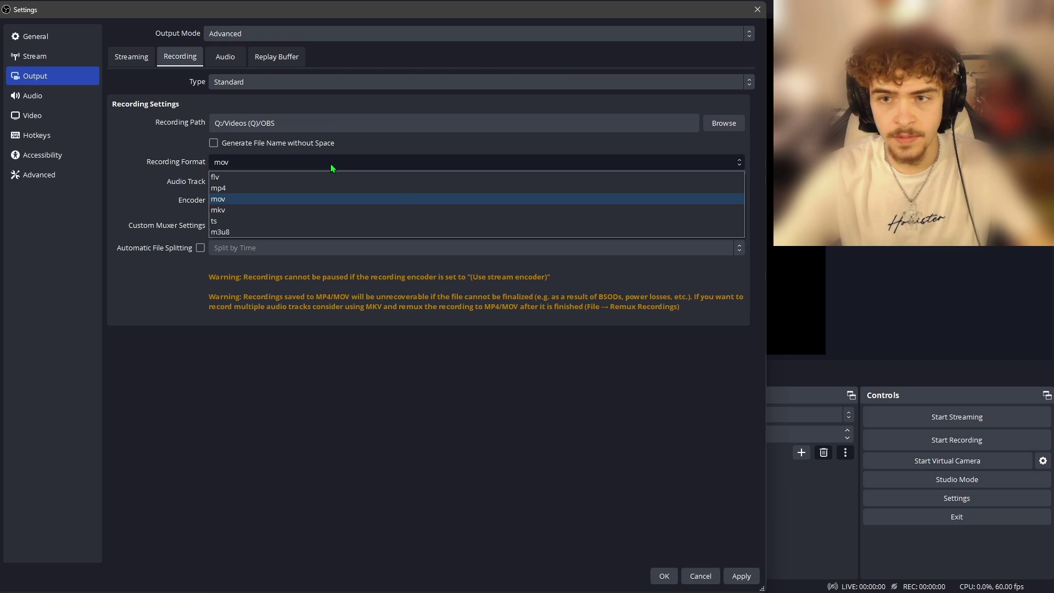
pyautogui.click(229, 200)
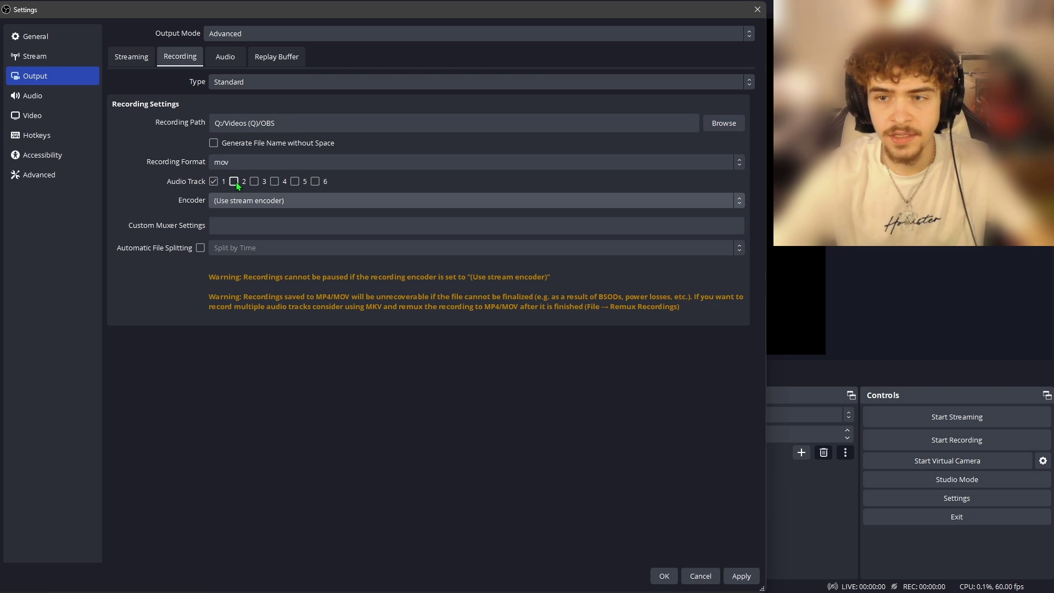
pyautogui.click(236, 182)
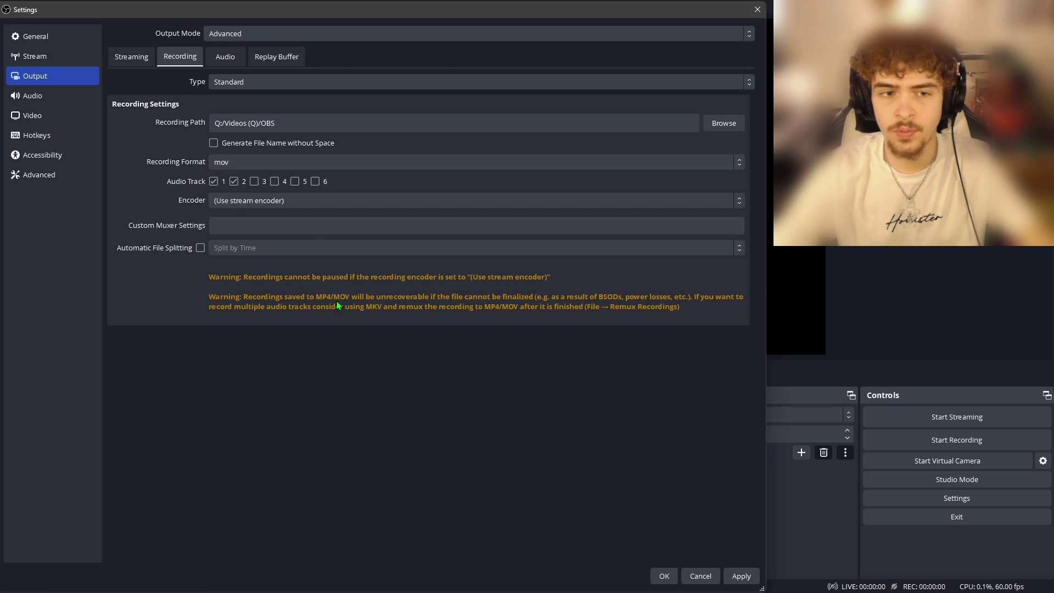
pyautogui.click(268, 202)
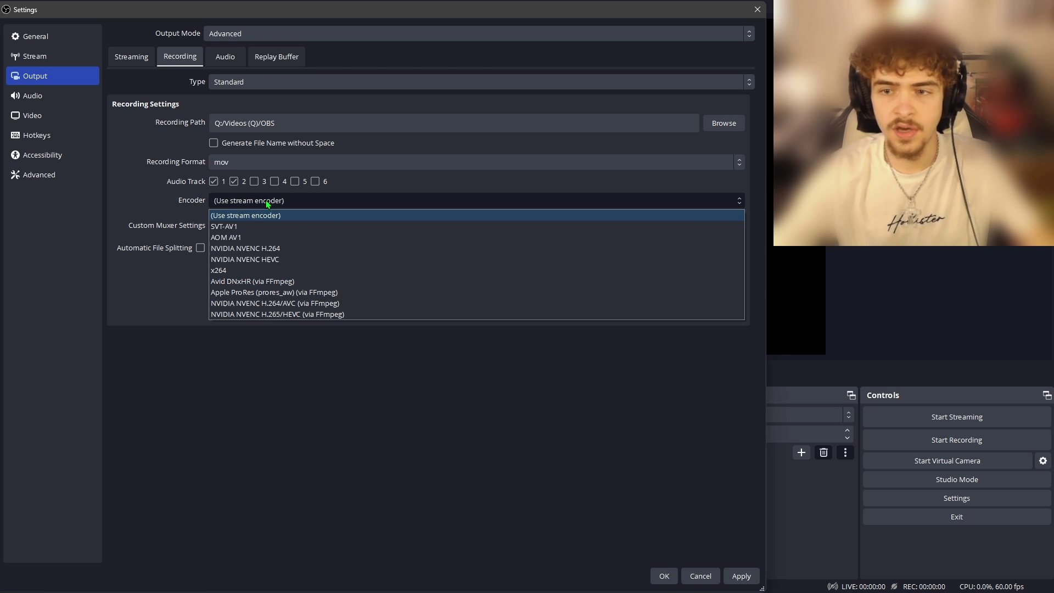
# Switch the recording encoder from x264 to NVIDIA NVENC H.264.
pyautogui.click(221, 273)
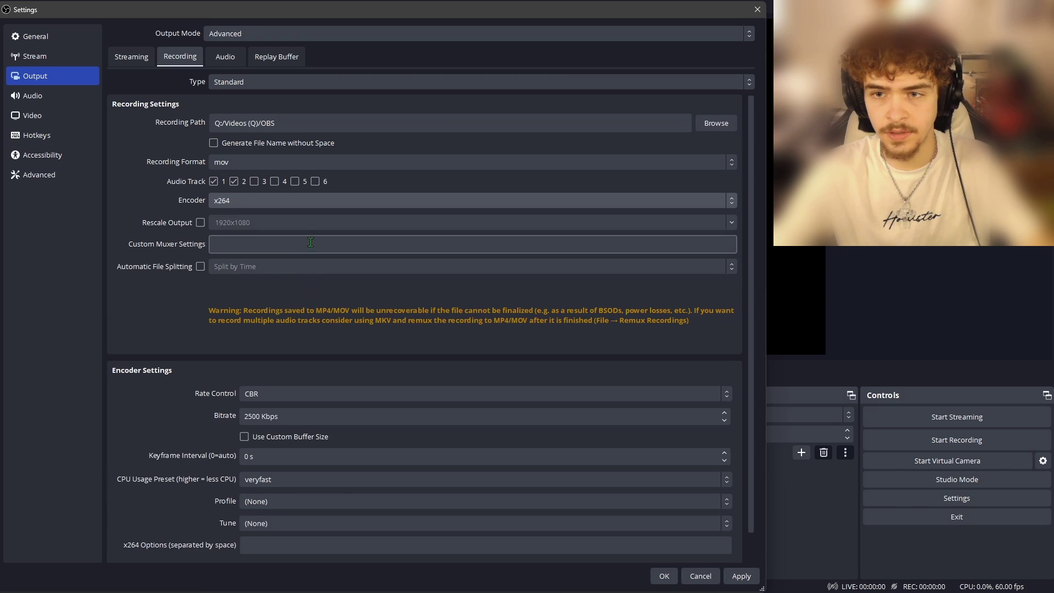
pyautogui.click(251, 202)
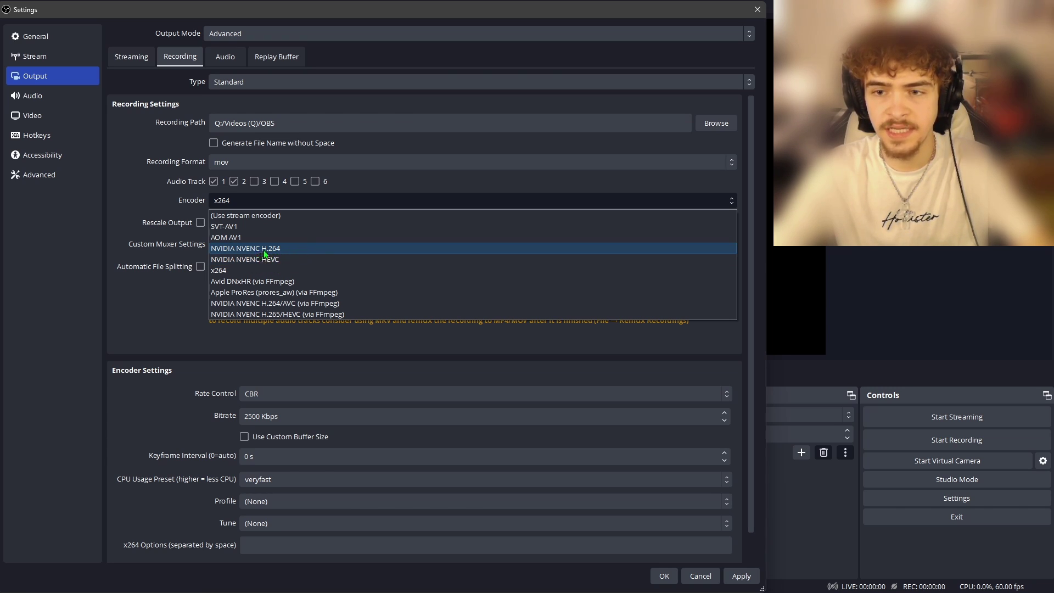
pyautogui.click(295, 252)
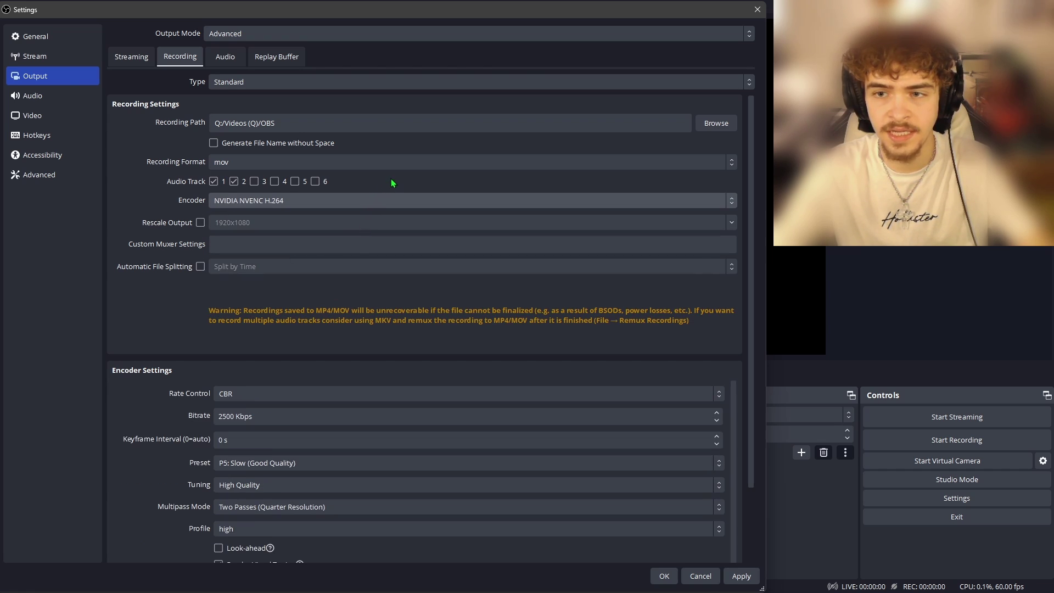
pyautogui.click(346, 202)
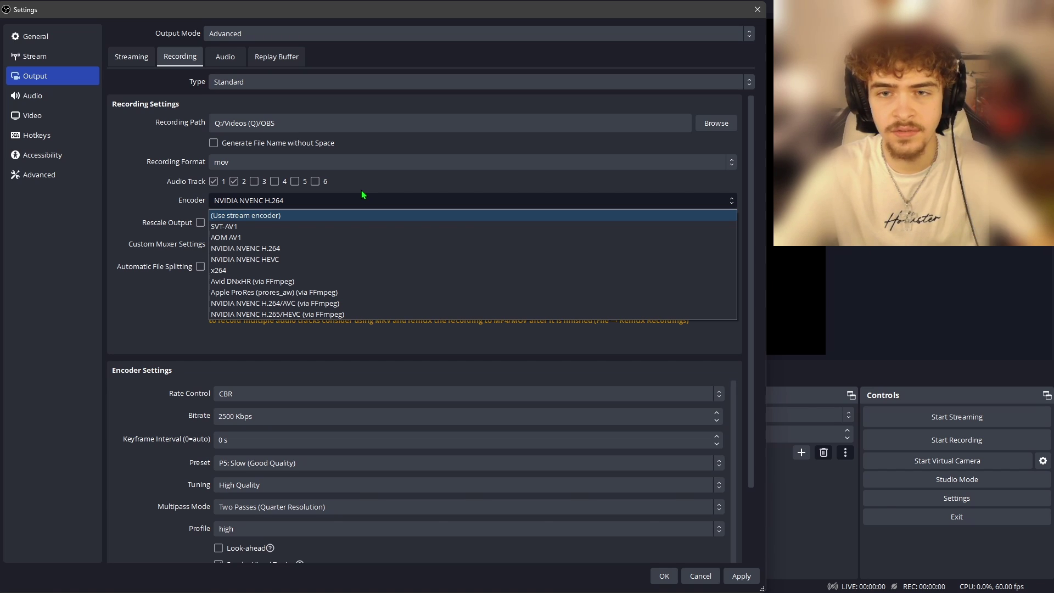
pyautogui.click(400, 186)
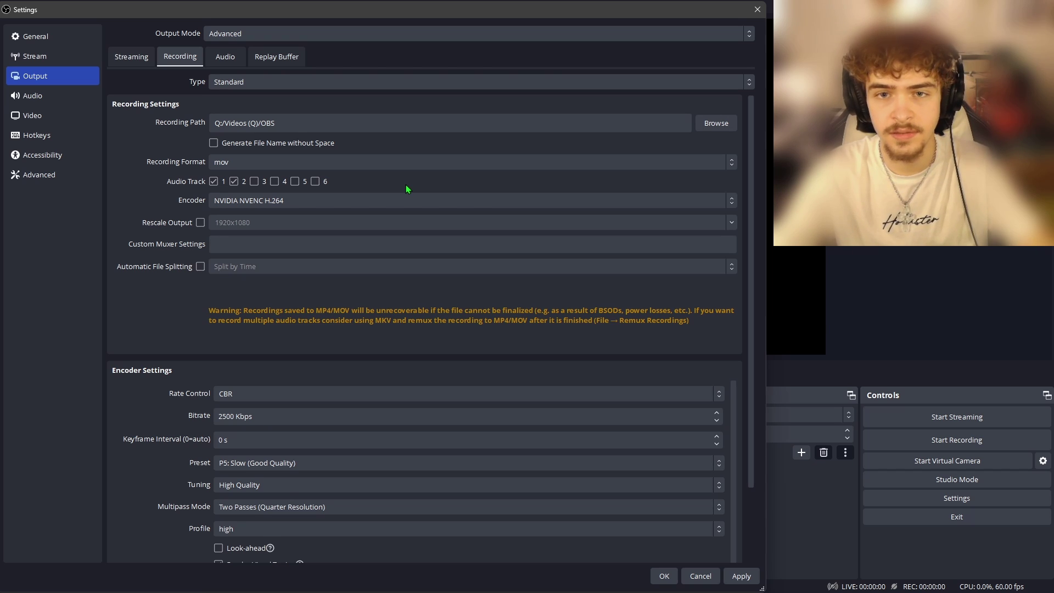
pyautogui.scroll(-1, 417, 181)
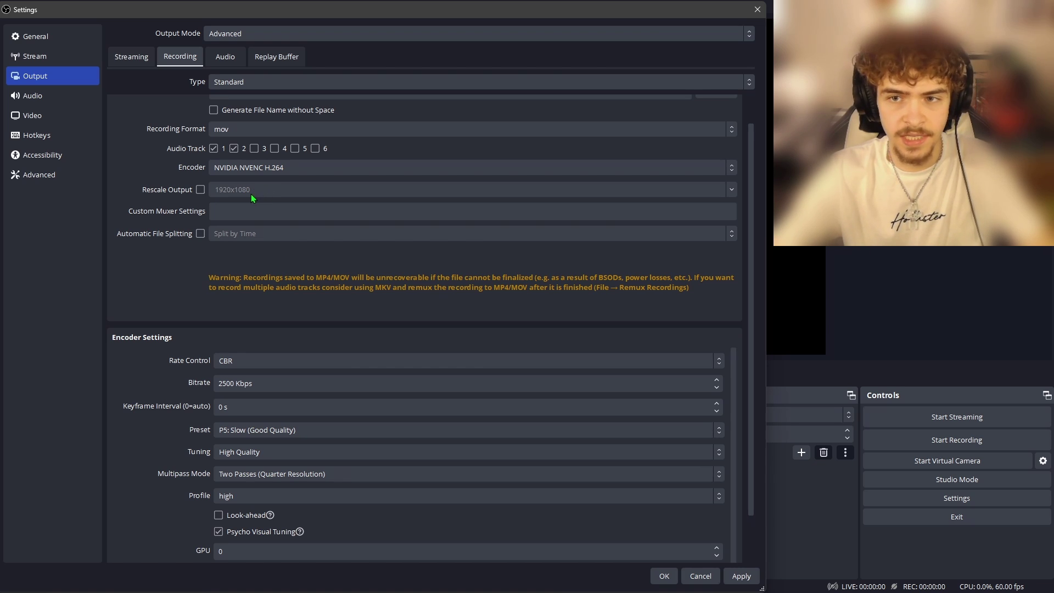
# Keep CBR rate control and set the recording bitrate to 18500 Kbps.
pyautogui.scroll(-1, 257, 194)
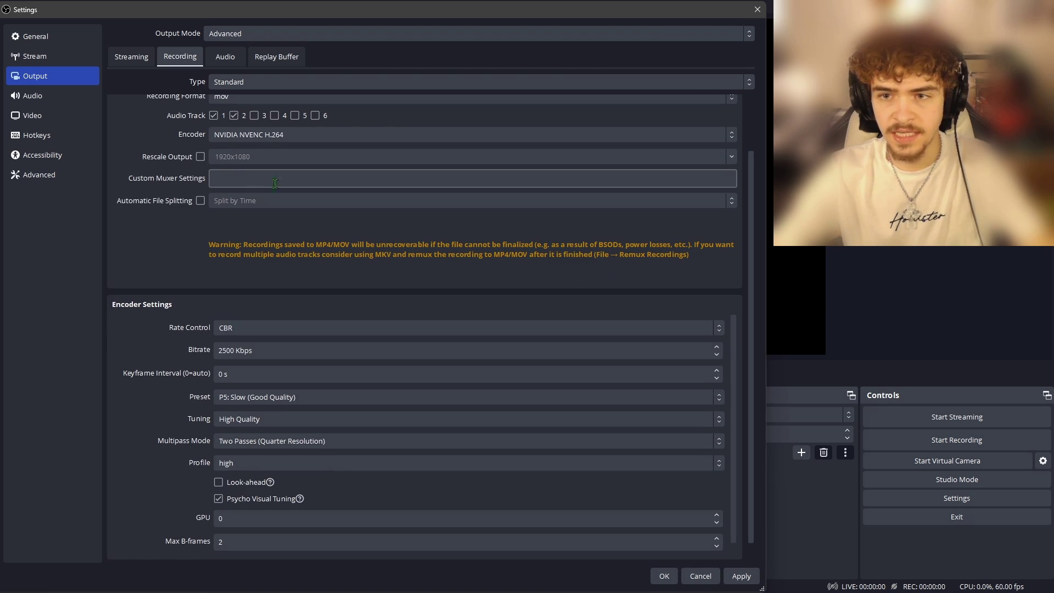
pyautogui.scroll(-1, 406, 215)
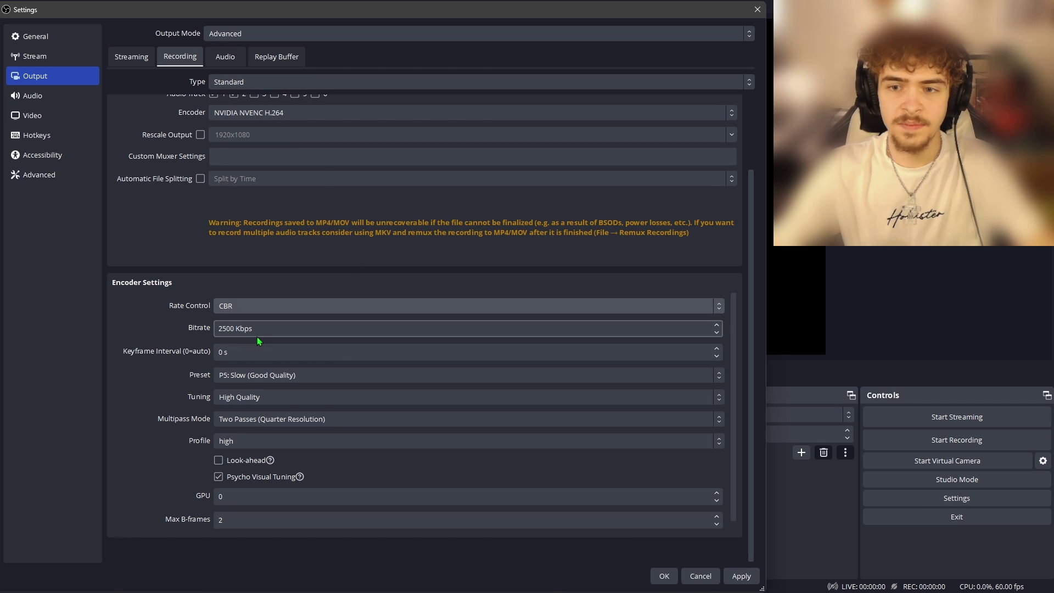
pyautogui.click(244, 306)
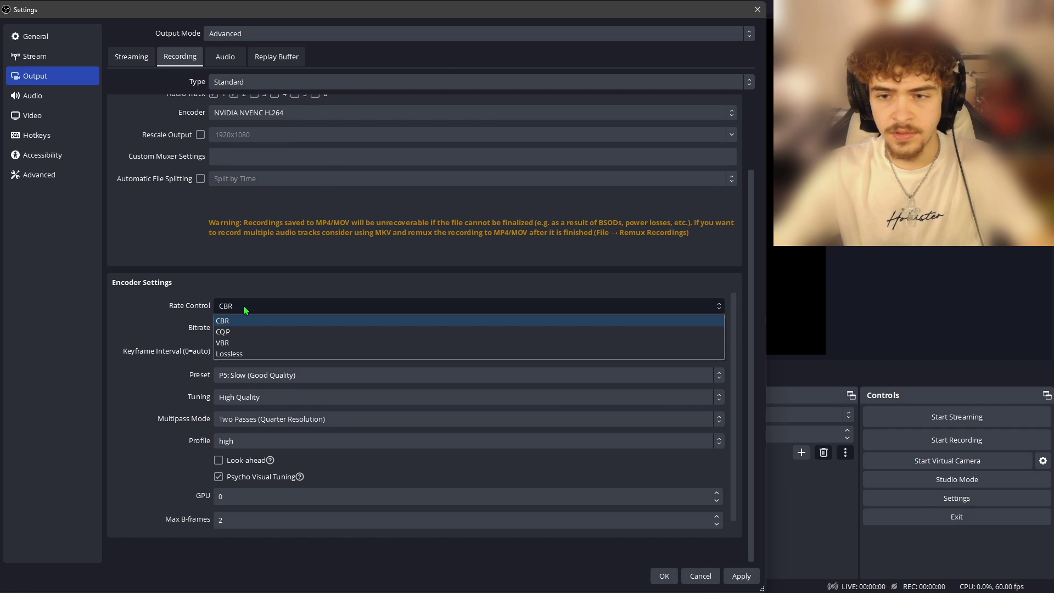
pyautogui.click(271, 306)
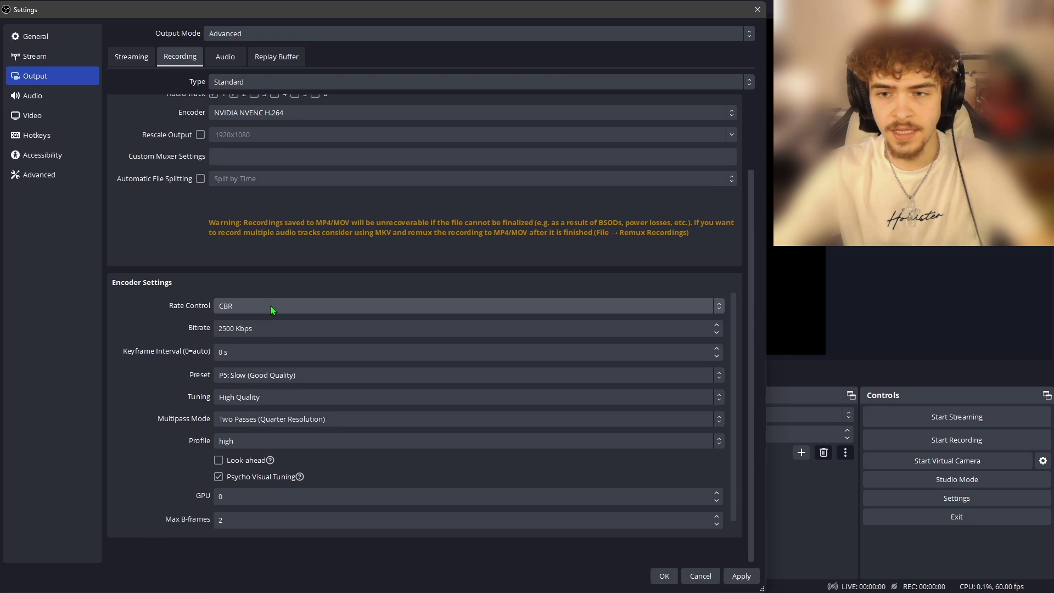
pyautogui.click(260, 328)
pyautogui.hotkey('ctrl', 'a')
pyautogui.write('18500')
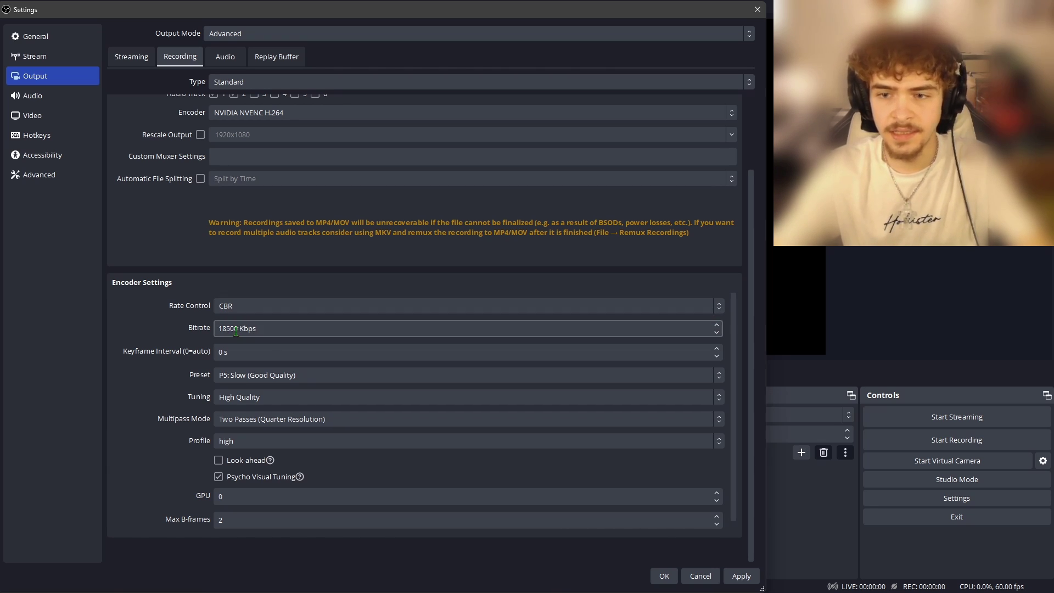
pyautogui.moveTo(239, 330); pyautogui.dragTo(222, 330)
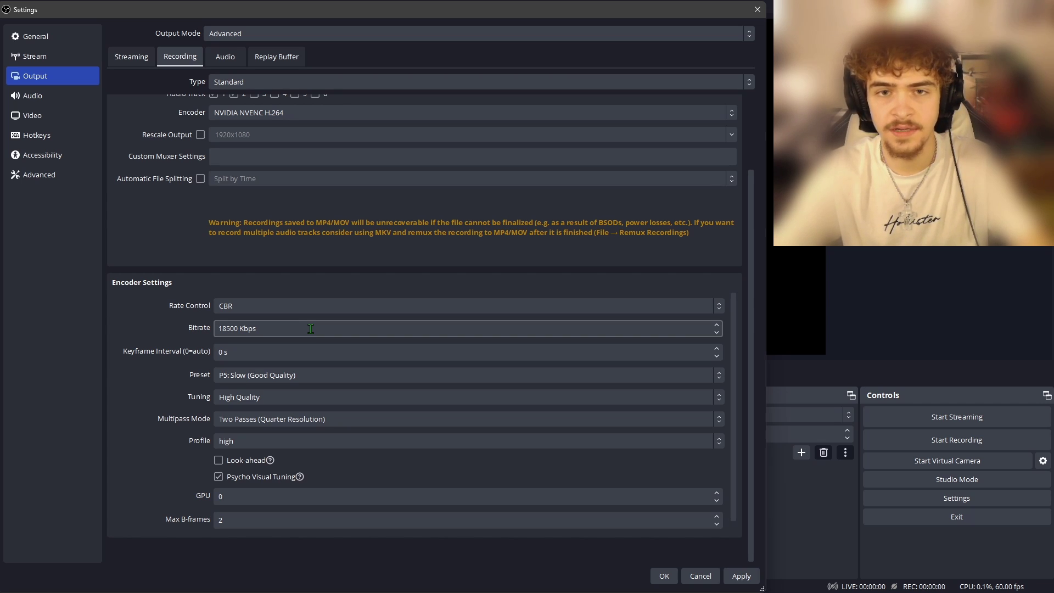
pyautogui.click(224, 349)
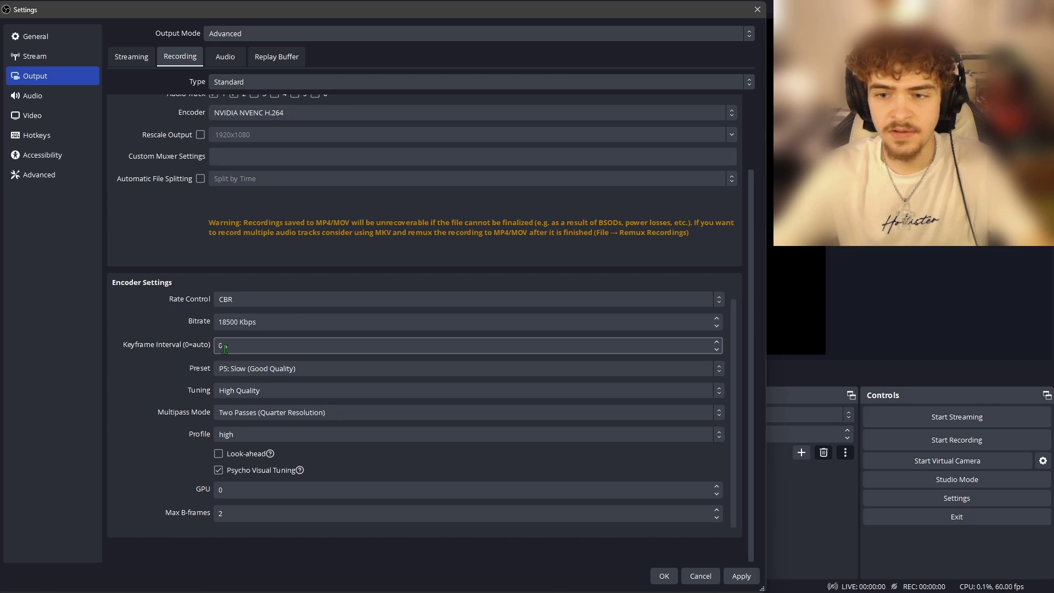
# Set a 2 s keyframe interval and try the P1, P5 and P7 encoder presets.
pyautogui.write('2 s')
pyautogui.click(193, 362)
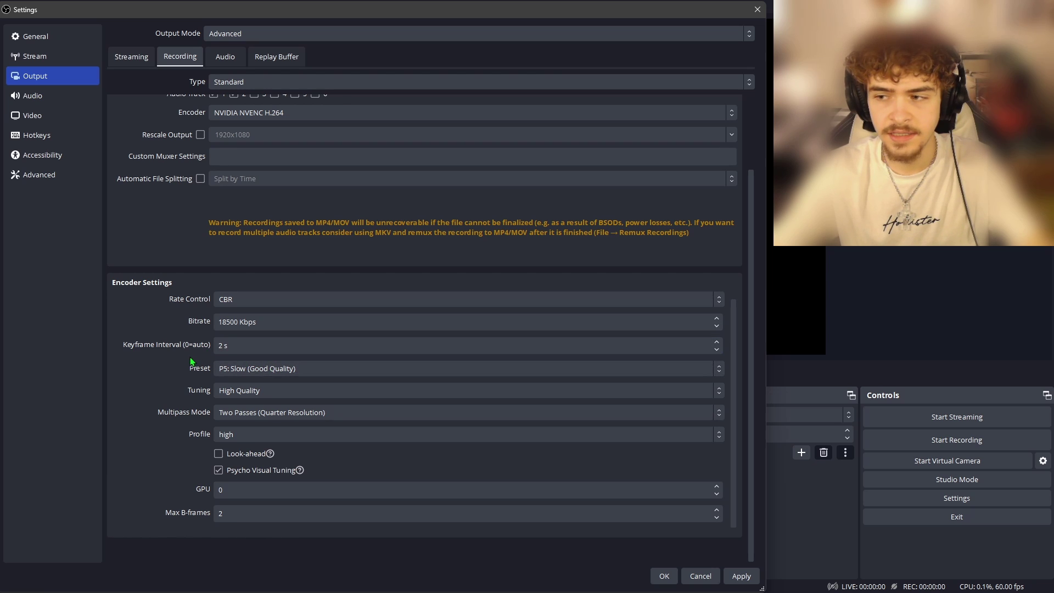
pyautogui.click(240, 372)
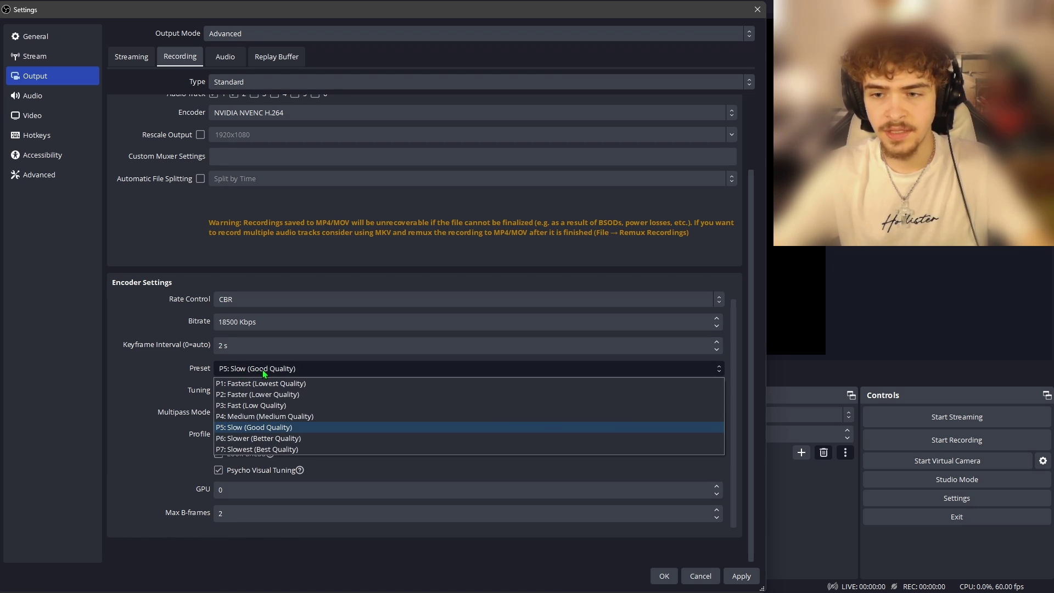
pyautogui.click(243, 384)
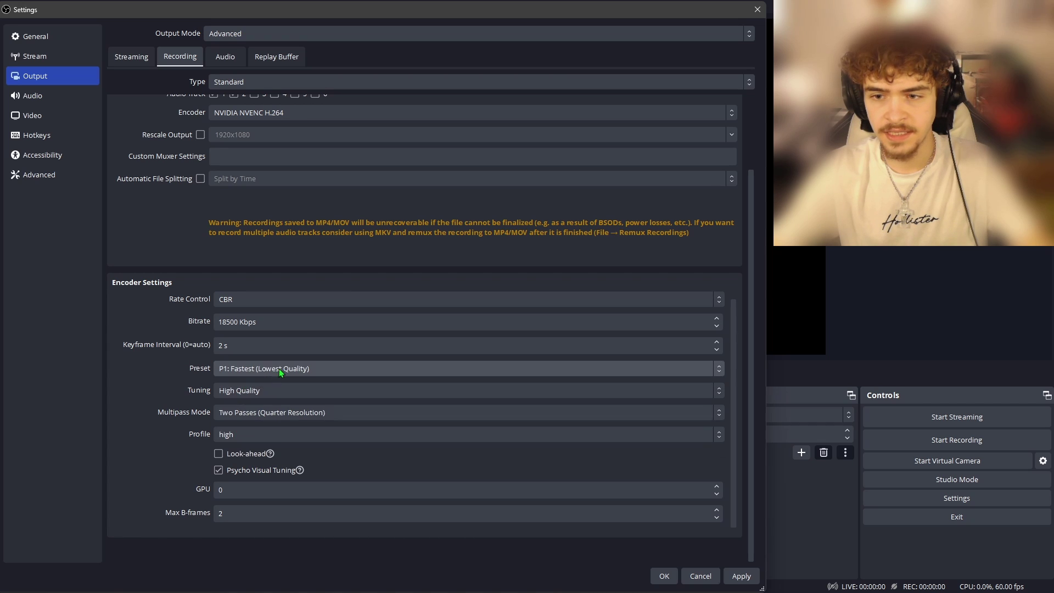
pyautogui.click(259, 370)
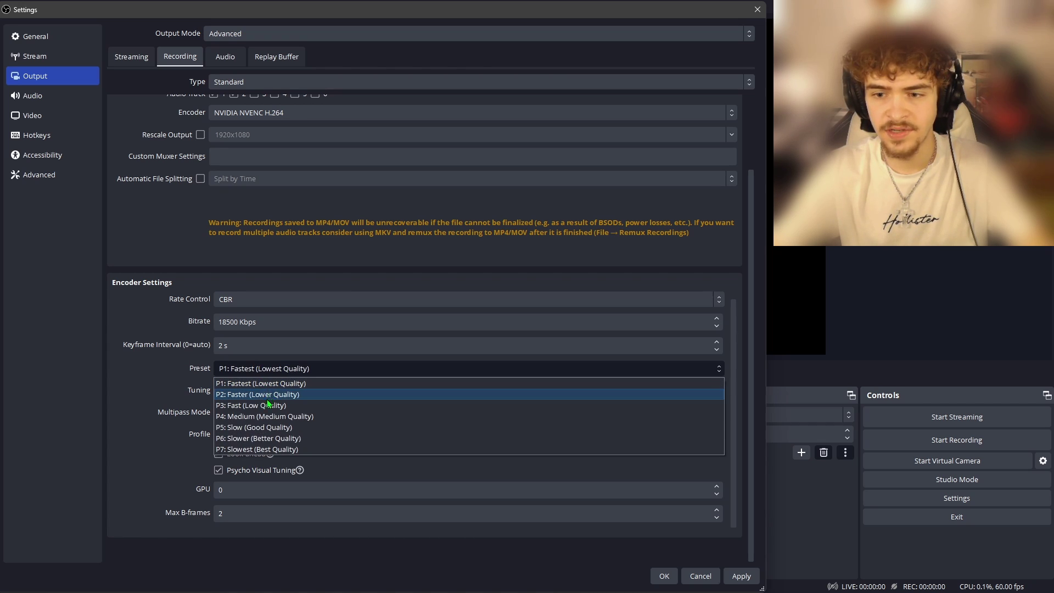
pyautogui.click(241, 426)
pyautogui.click(252, 368)
pyautogui.click(259, 450)
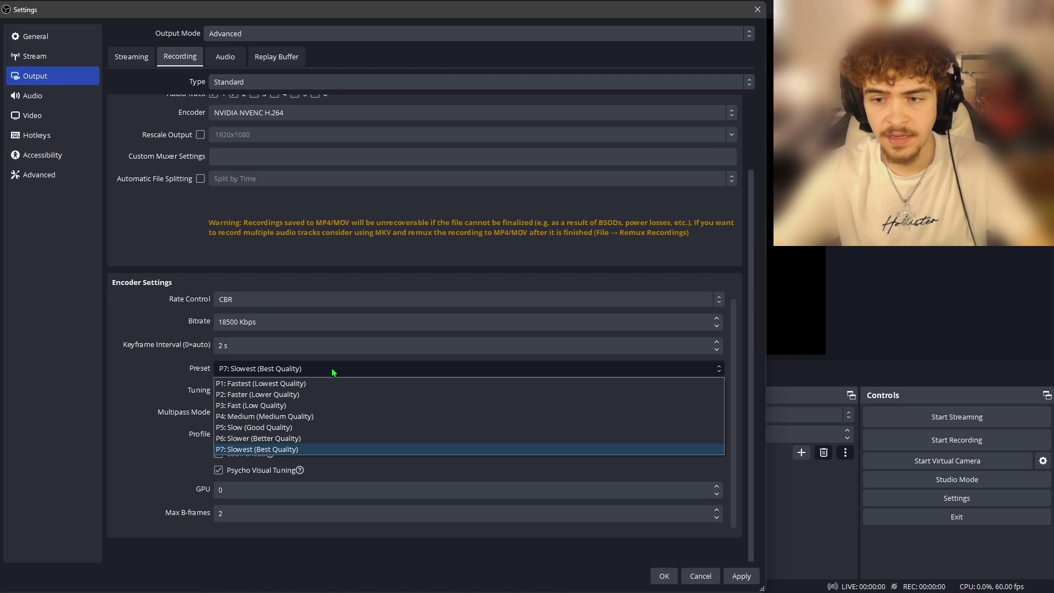
# Step back through presets P5, P4, P2 and P1, leaving the preset list open.
pyautogui.click(298, 429)
pyautogui.click(298, 367)
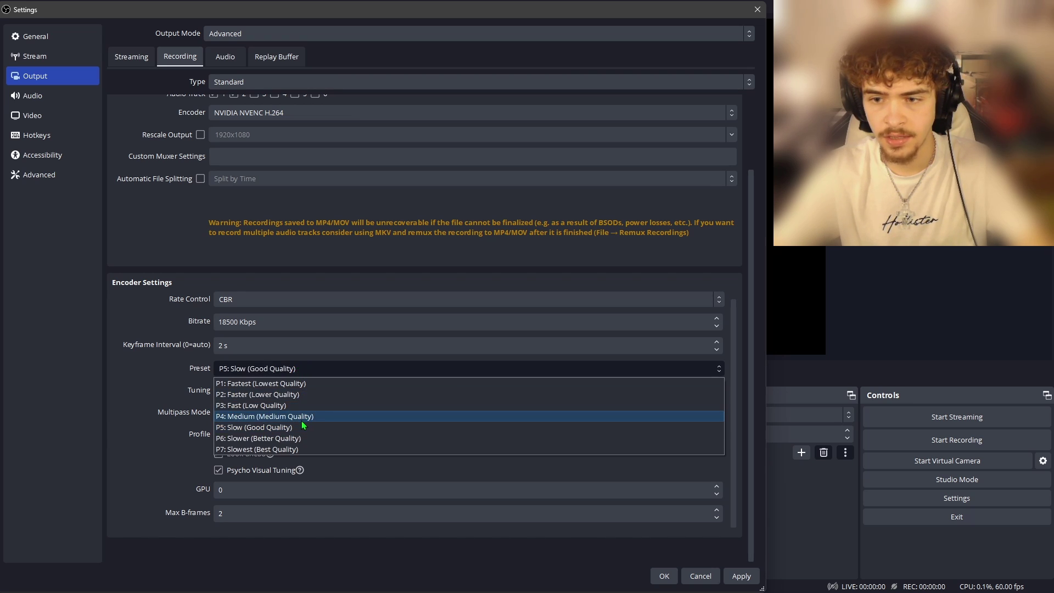
pyautogui.click(302, 417)
pyautogui.click(313, 368)
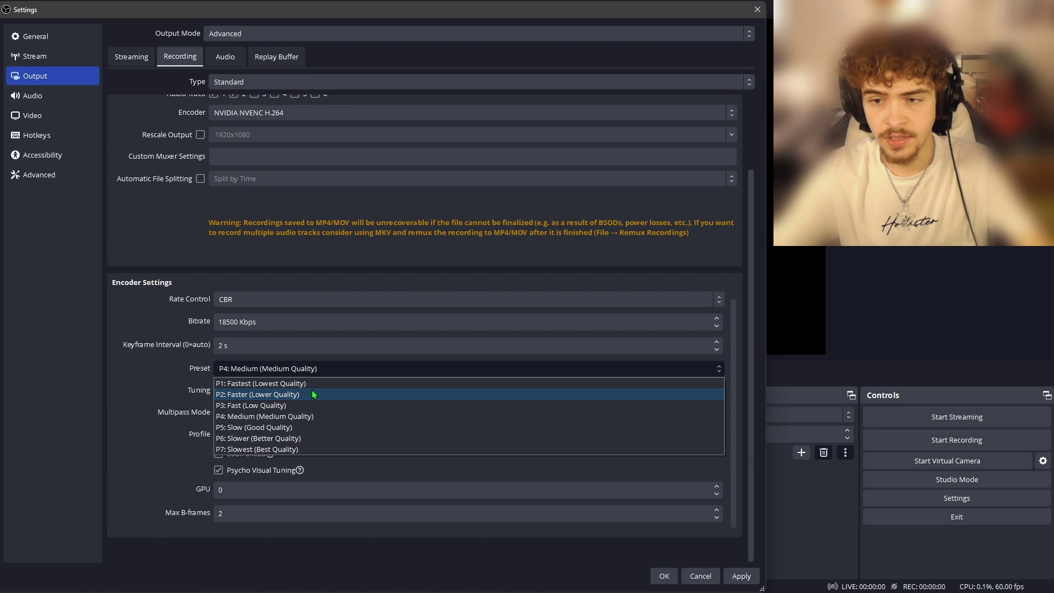
pyautogui.click(312, 395)
pyautogui.click(295, 368)
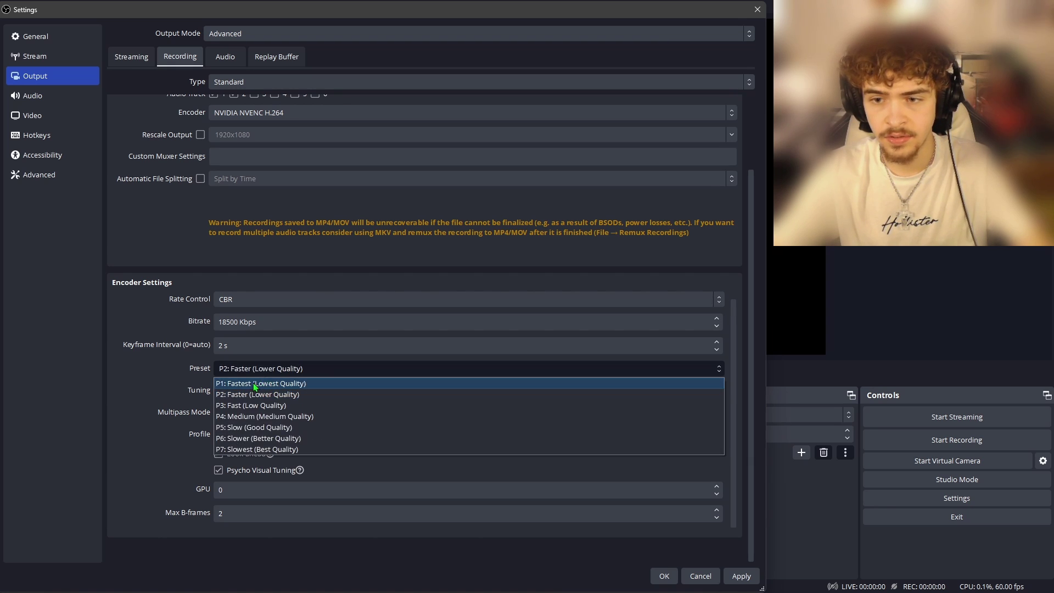
pyautogui.click(296, 383)
pyautogui.click(298, 367)
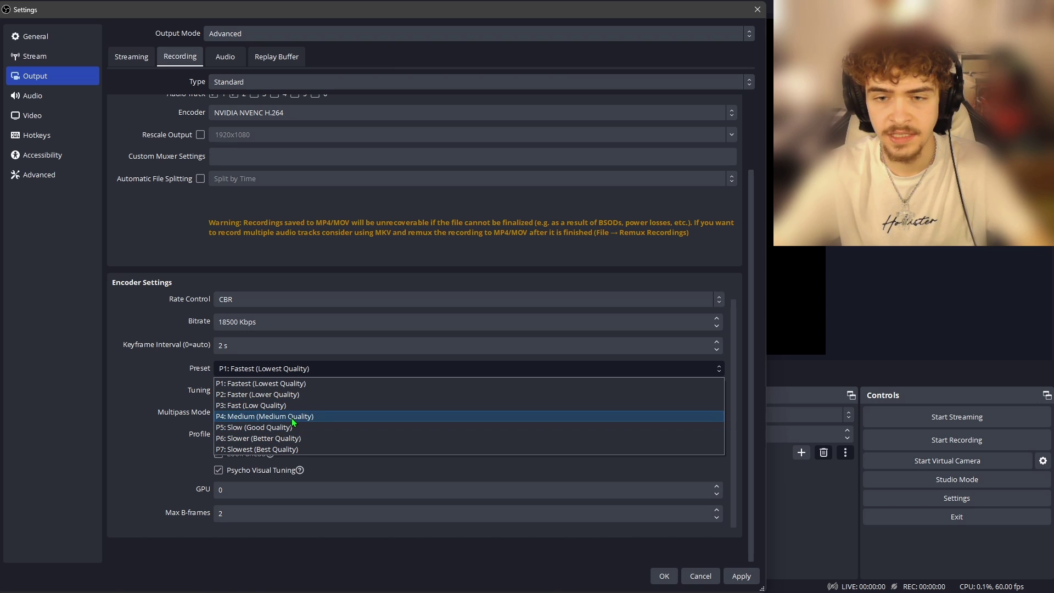
# Use P7 preset, High Quality tuning, Two Passes (Full Resolution) multipass and main profile, then apply.
pyautogui.click(282, 446)
pyautogui.click(242, 391)
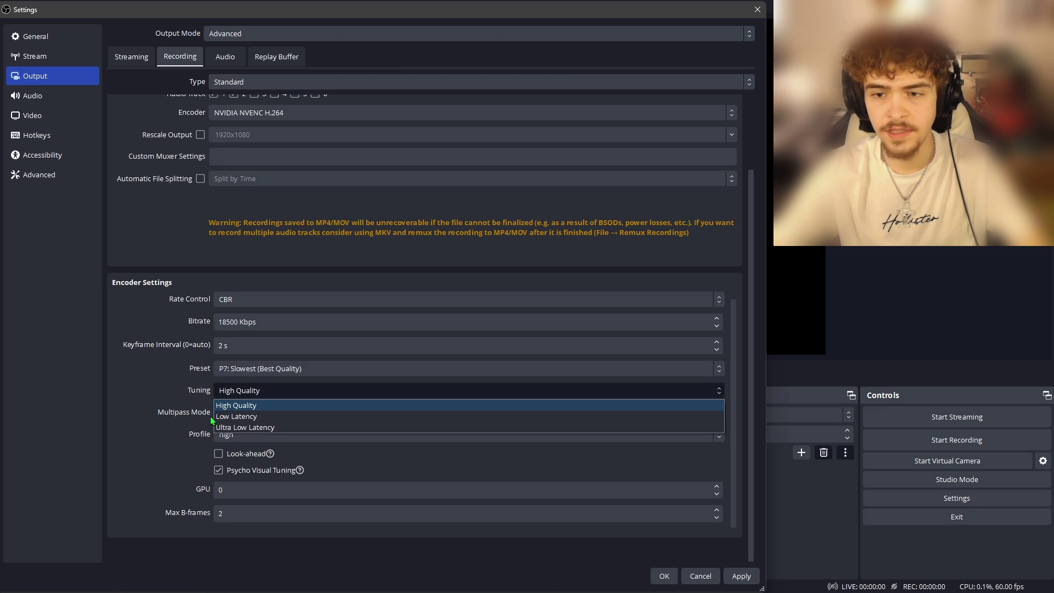
pyautogui.click(238, 406)
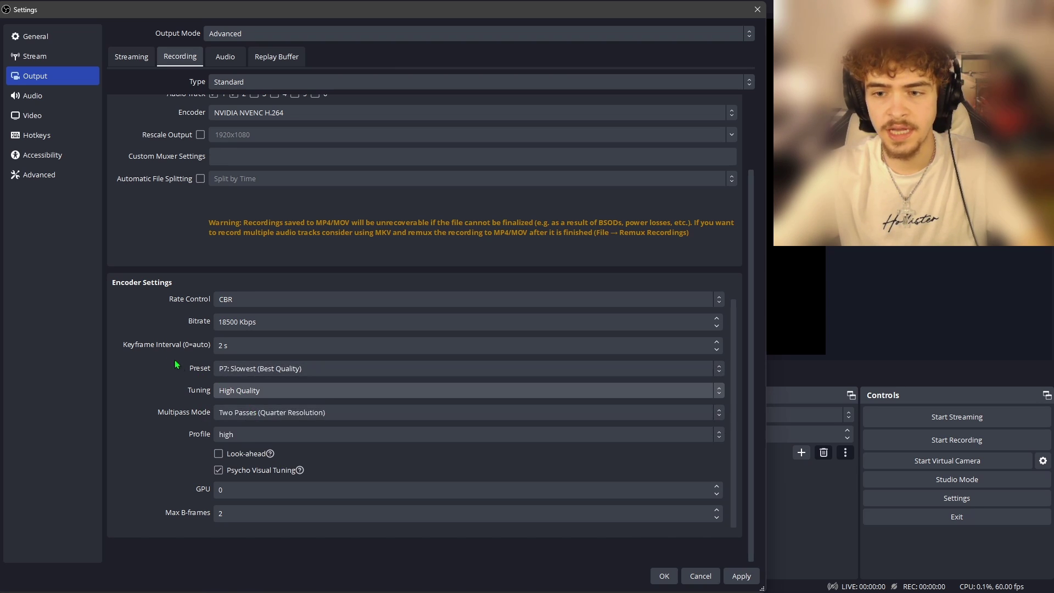
pyautogui.click(237, 416)
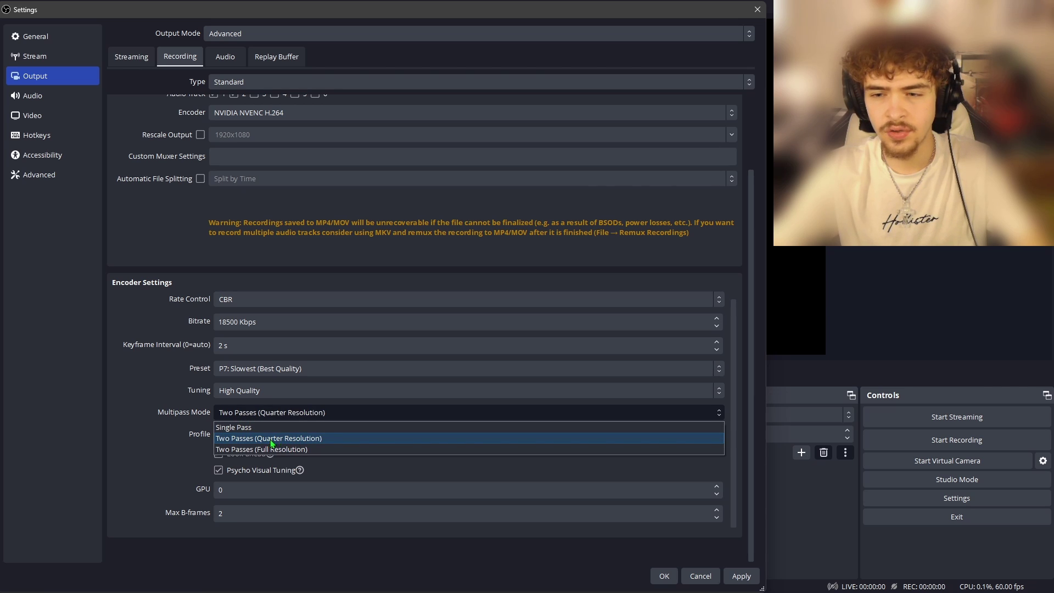
pyautogui.click(233, 449)
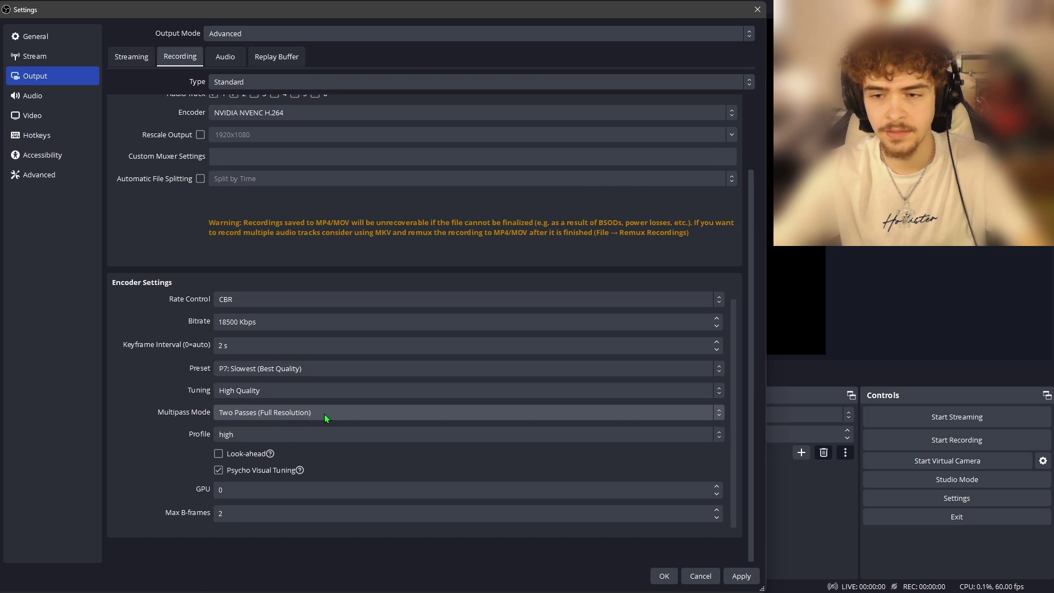
pyautogui.click(242, 434)
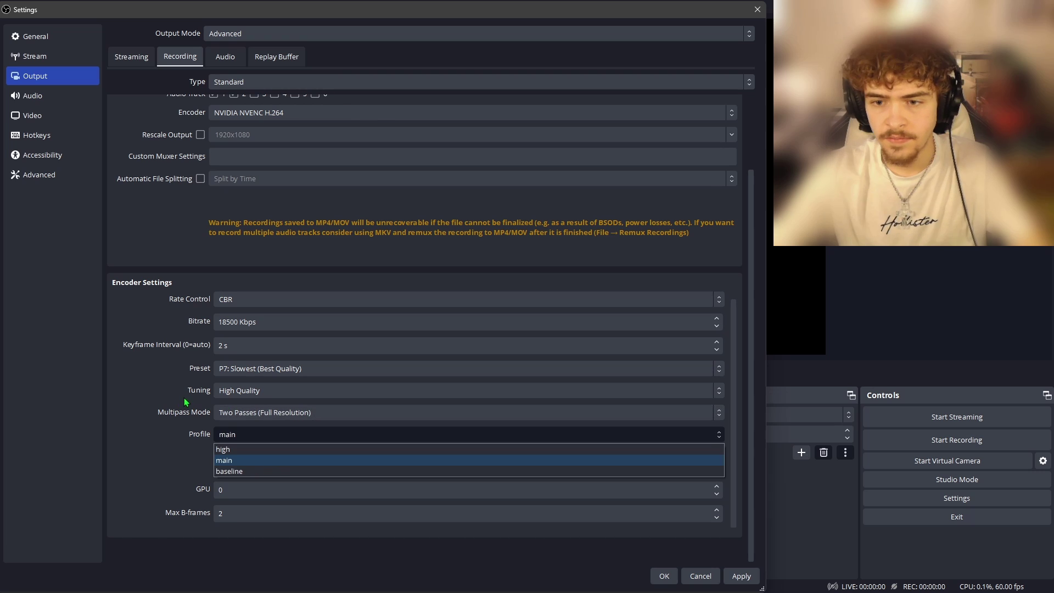
pyautogui.click(225, 461)
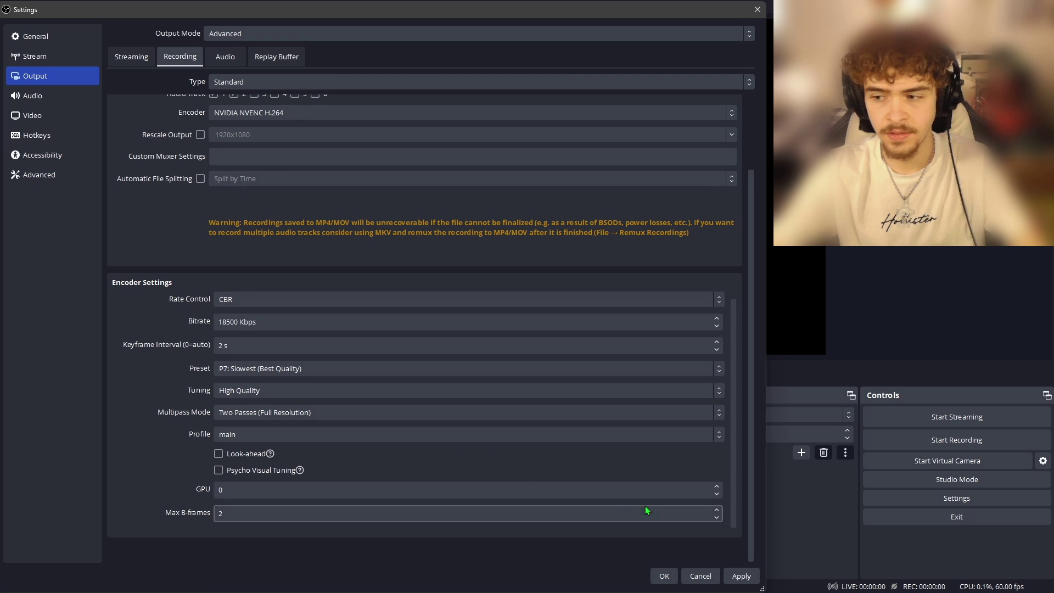
pyautogui.click(743, 578)
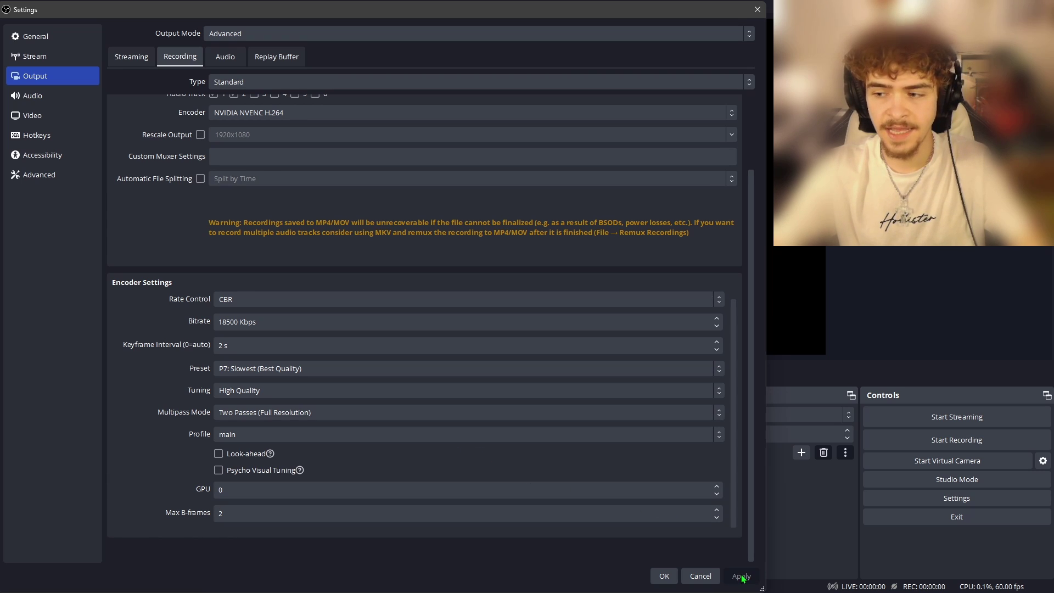
# Close the Settings dialog with OK, keeping the changes.
pyautogui.click(665, 576)
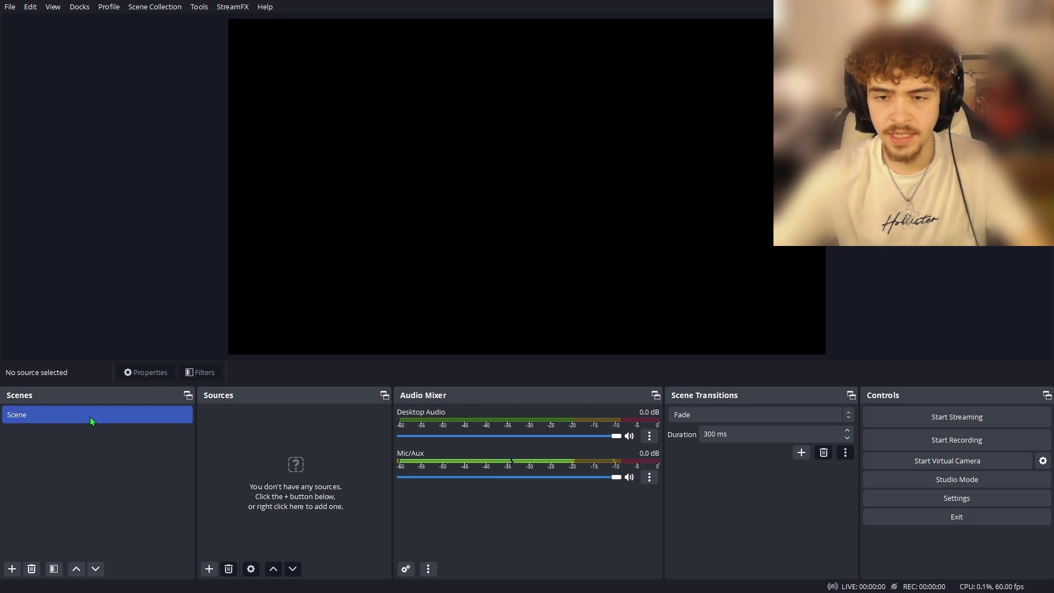
# Add a second scene, Scene 2, and return to the first Scene.
pyautogui.click(12, 569)
pyautogui.click(501, 309)
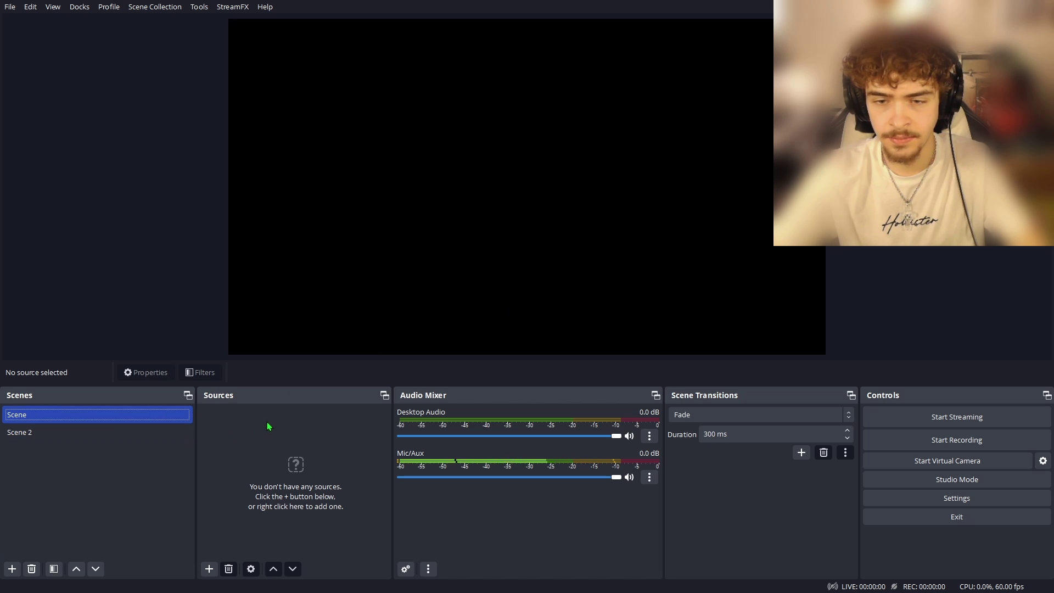
pyautogui.press('Up')
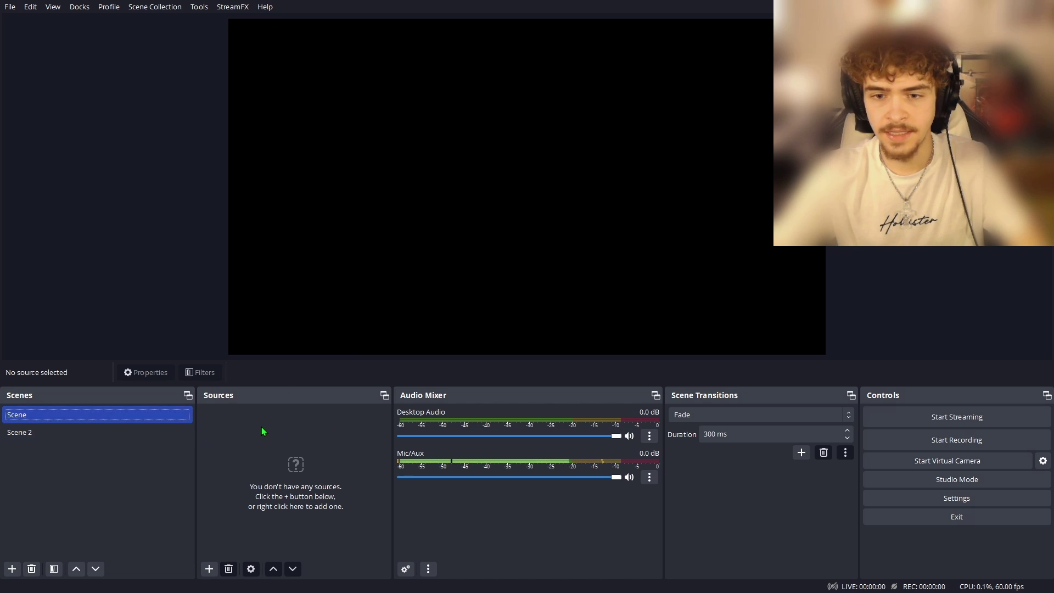
# Add a Display Capture source to Scene.
pyautogui.click(216, 430)
pyautogui.click(209, 570)
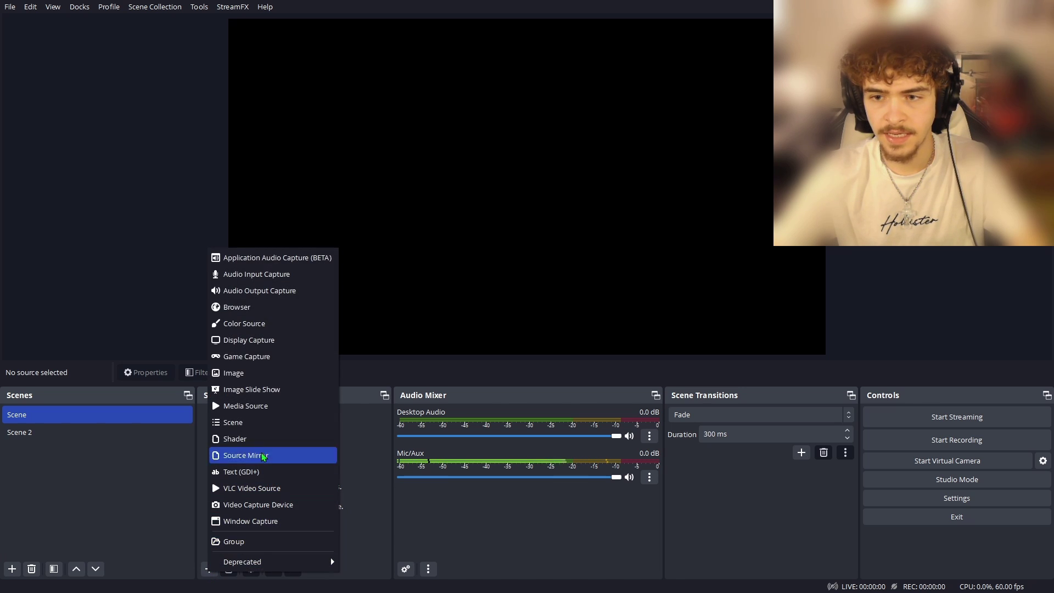
pyautogui.click(259, 340)
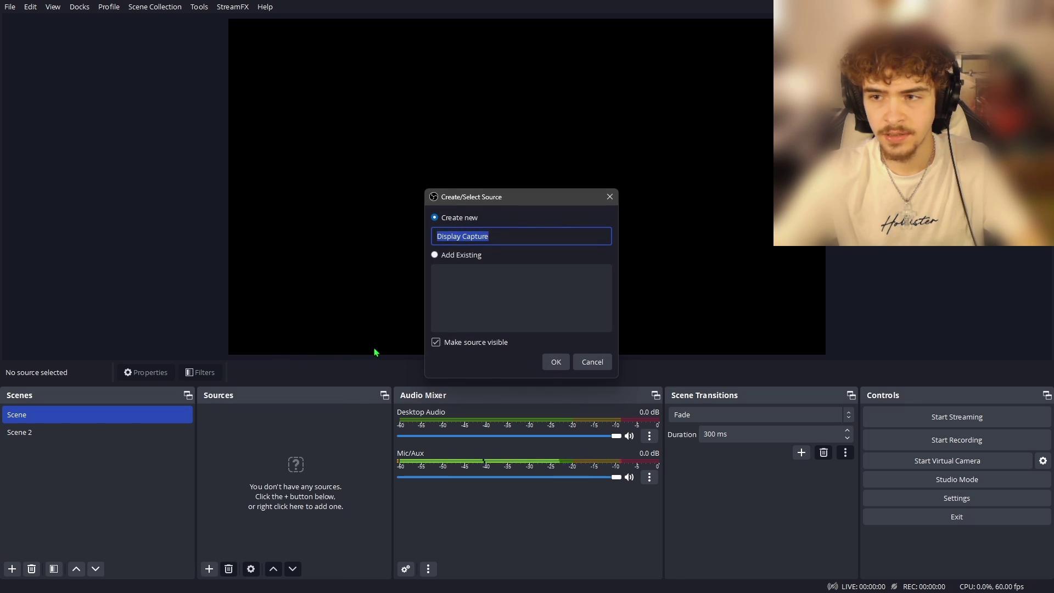
pyautogui.click(556, 363)
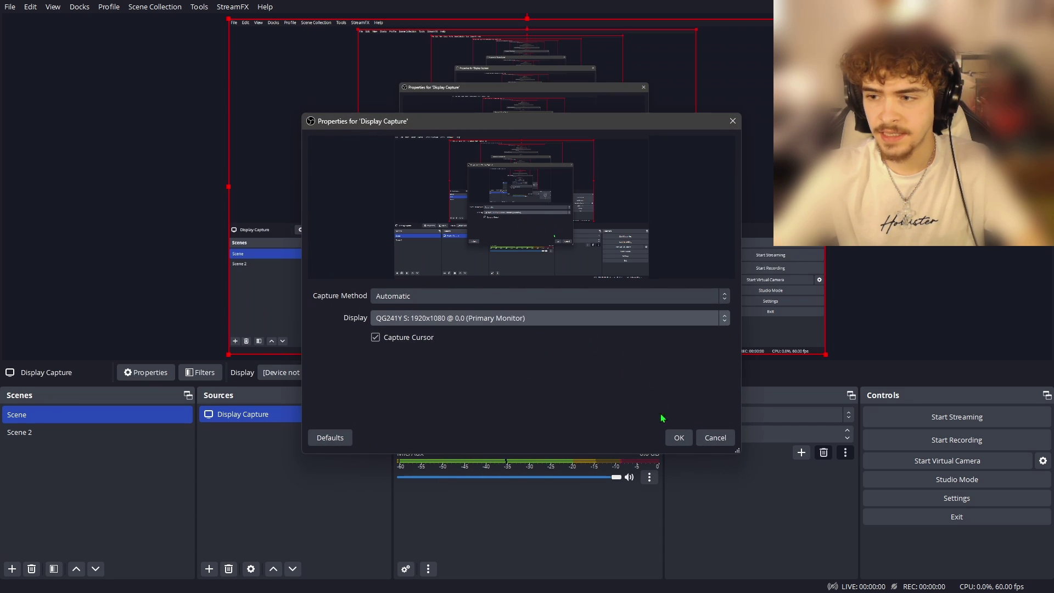
# Accept the Display Capture properties and toggle between Scene and Scene 2 to compare.
pyautogui.click(679, 438)
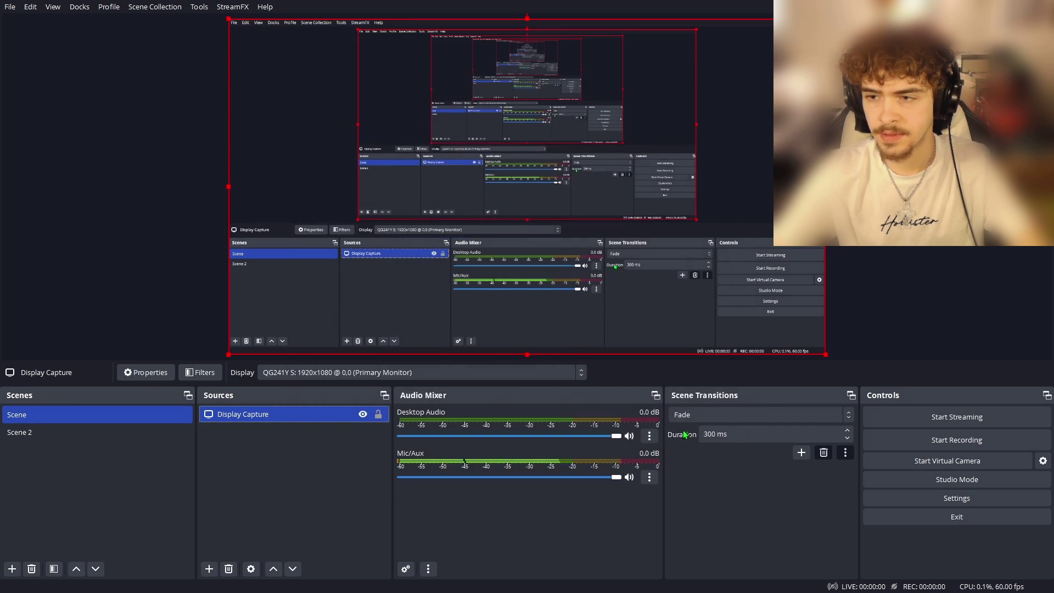
pyautogui.click(28, 430)
pyautogui.click(26, 433)
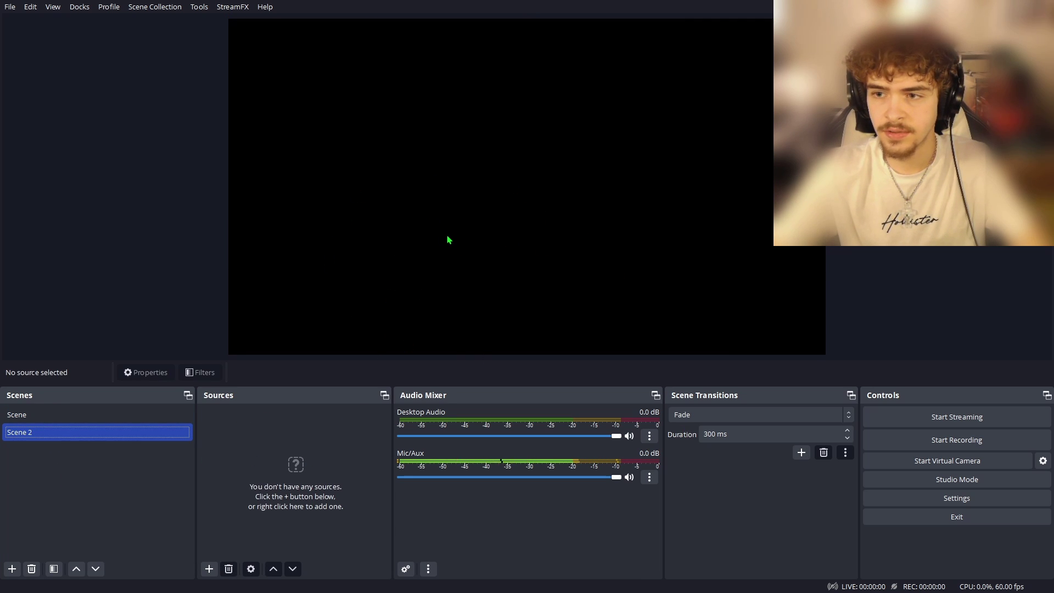
pyautogui.click(27, 417)
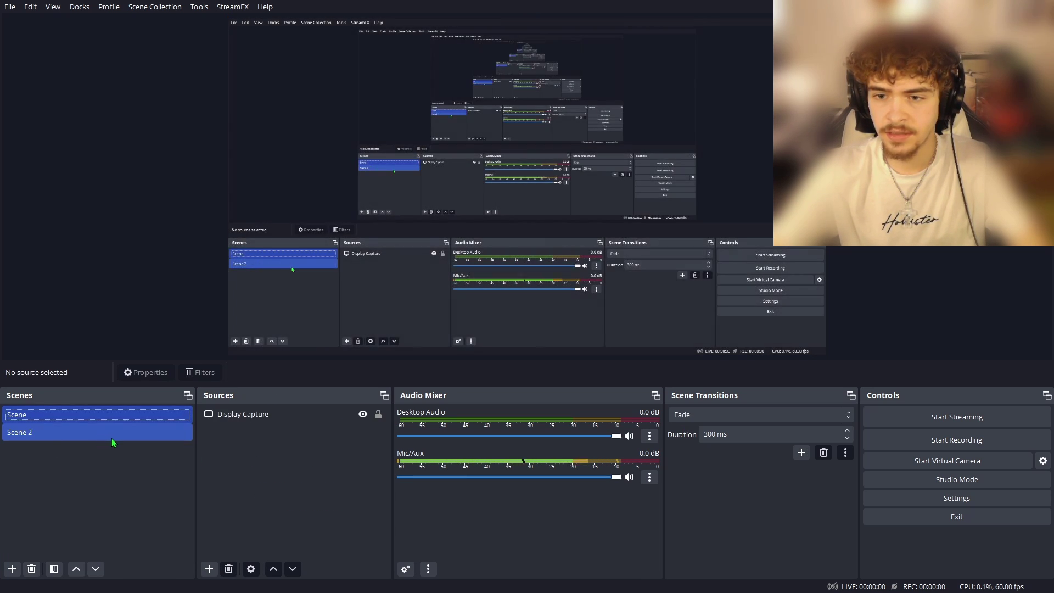
pyautogui.click(111, 438)
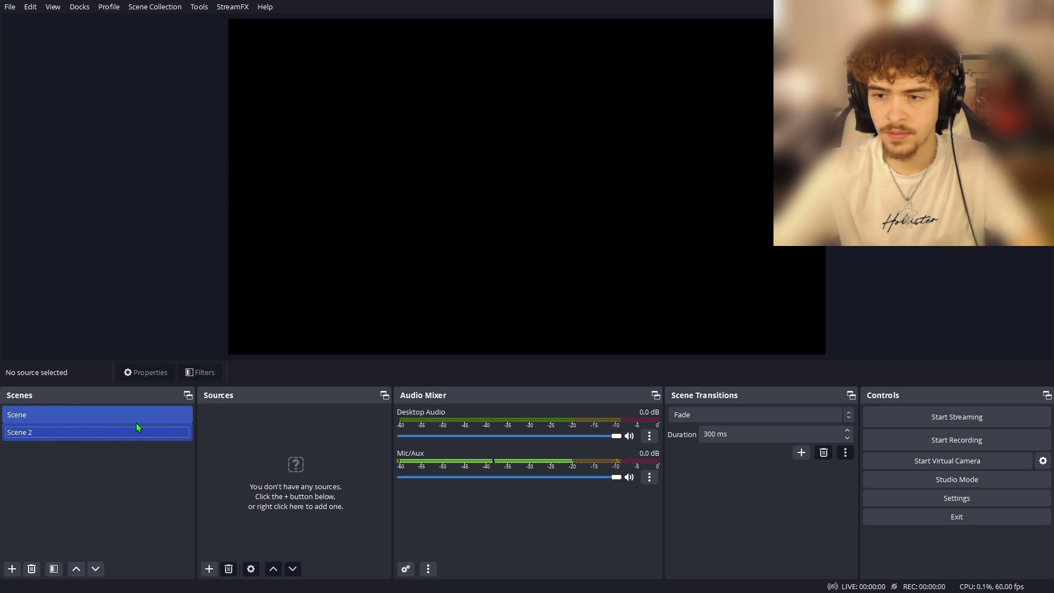
pyautogui.click(131, 422)
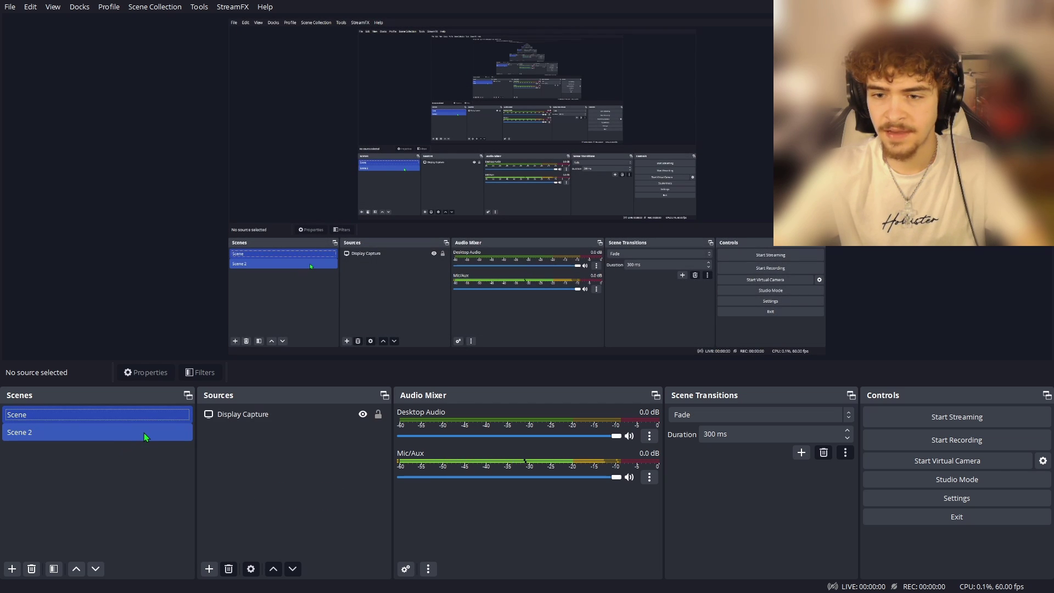
pyautogui.click(144, 433)
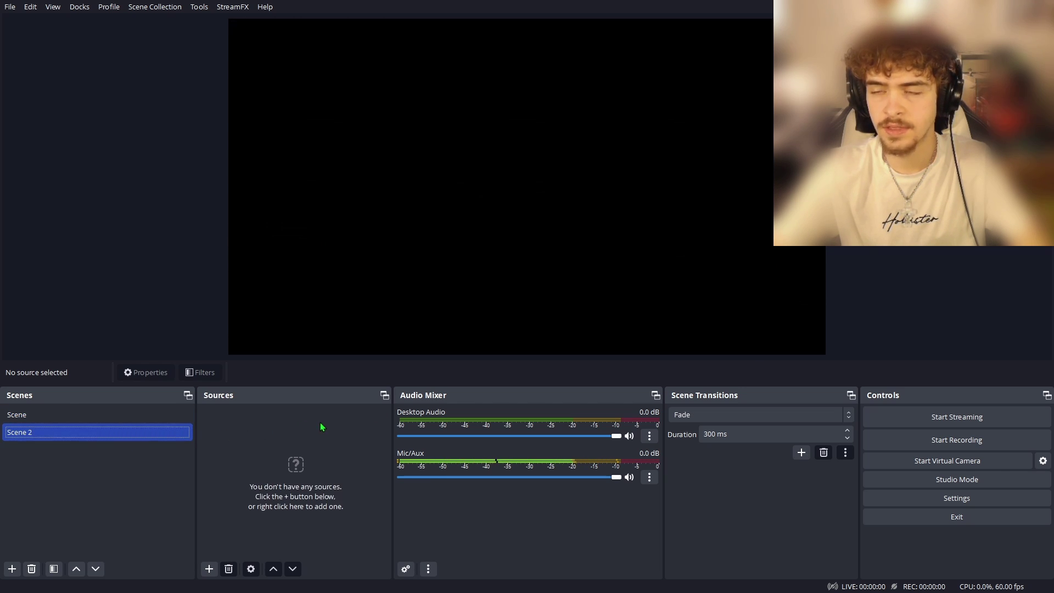
pyautogui.click(106, 416)
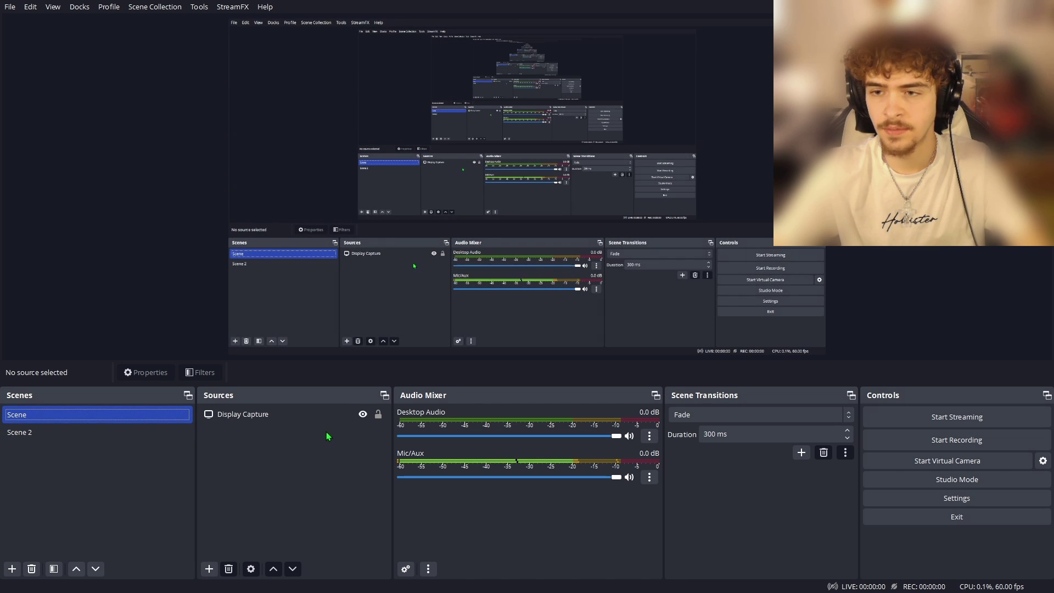
# Select and deselect the Display Capture source in Scene's source list.
pyautogui.click(335, 419)
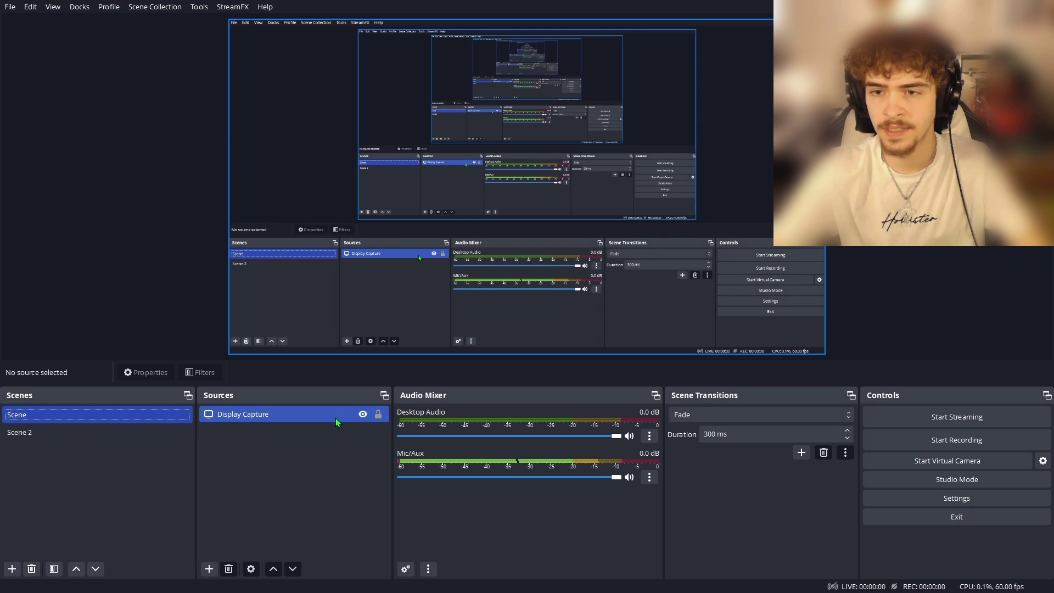
pyautogui.click(316, 438)
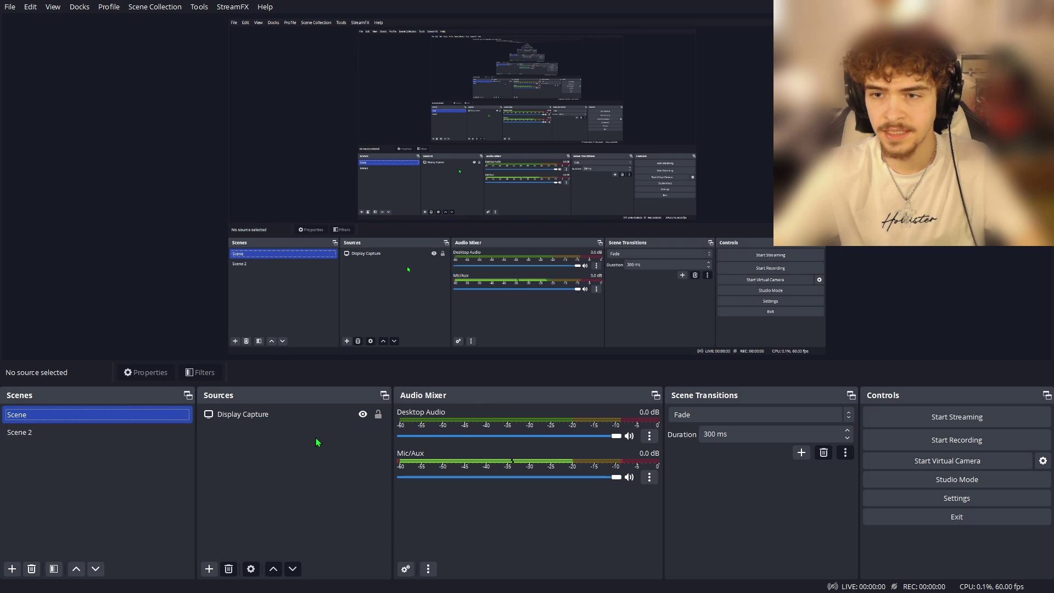
pyautogui.click(295, 476)
pyautogui.click(286, 412)
pyautogui.click(364, 454)
# Add a Video Capture Device source to Scene, keeping USB Live camera as the device.
pyautogui.rightClick(235, 431)
pyautogui.moveTo(245, 441)
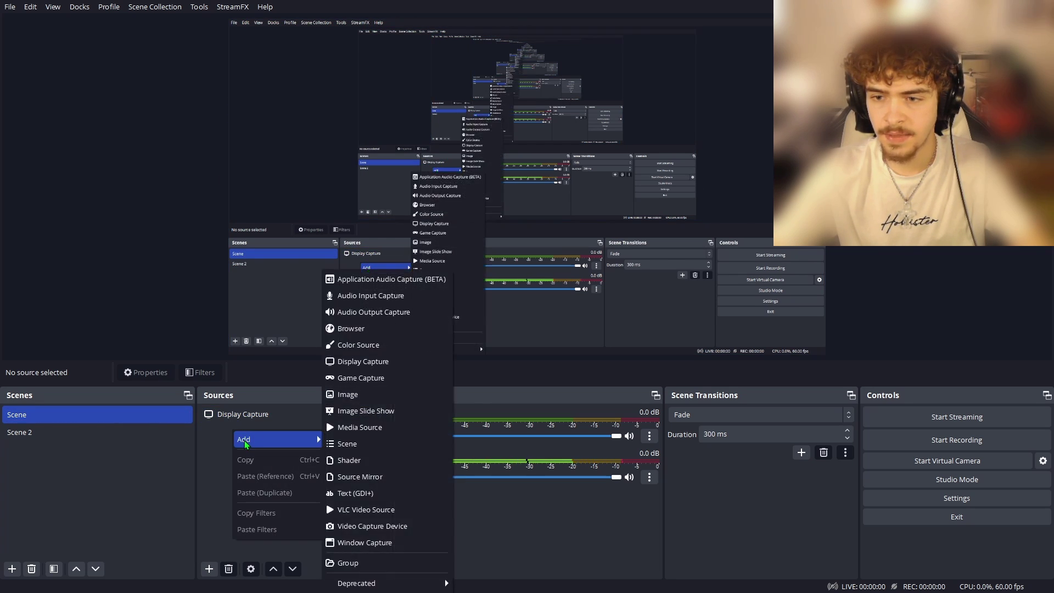
pyautogui.click(240, 517)
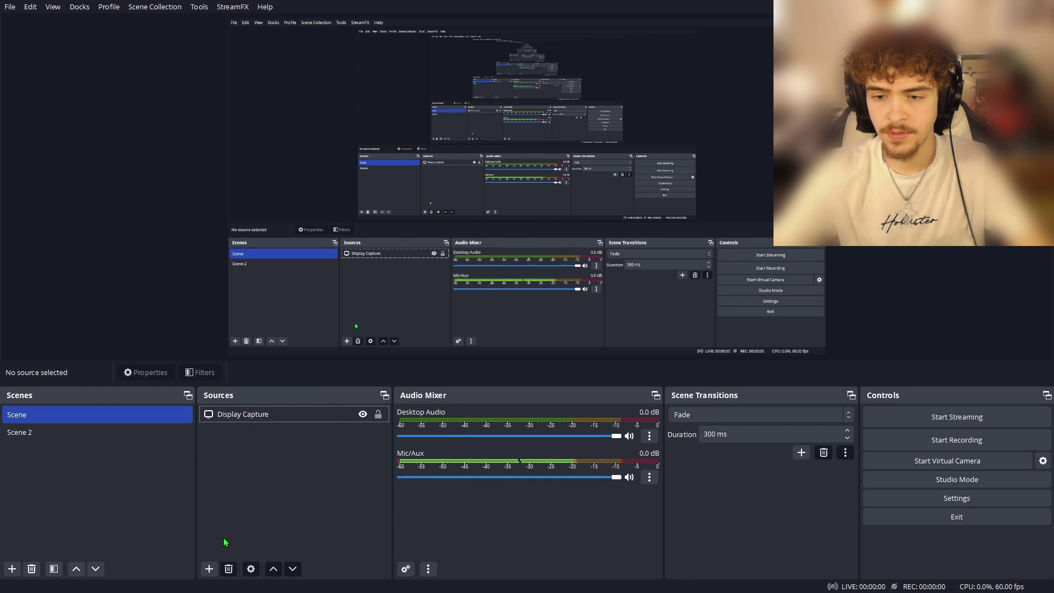
pyautogui.click(209, 570)
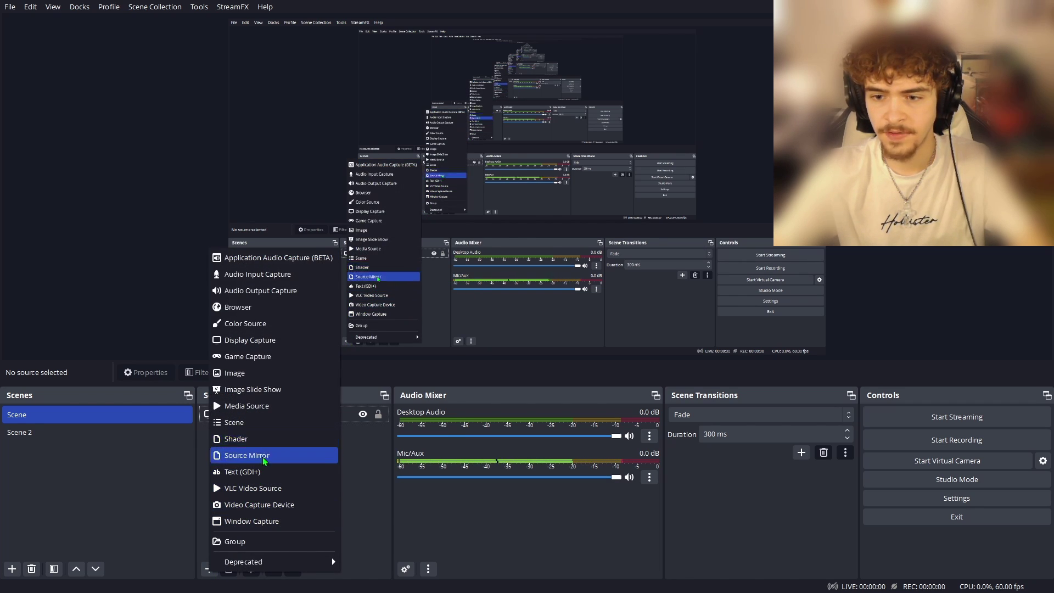
pyautogui.click(236, 507)
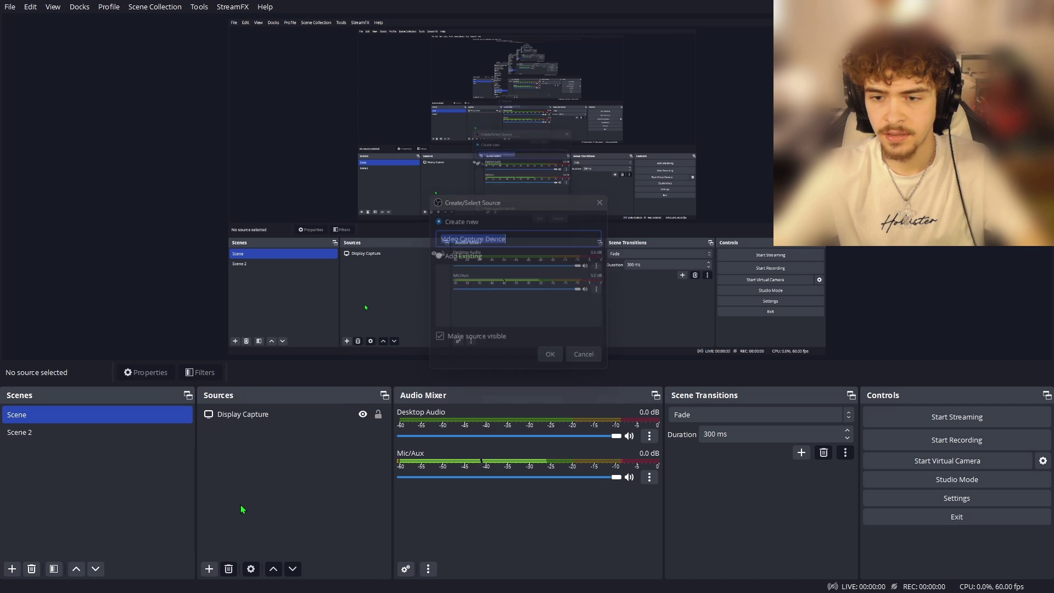
pyautogui.click(554, 363)
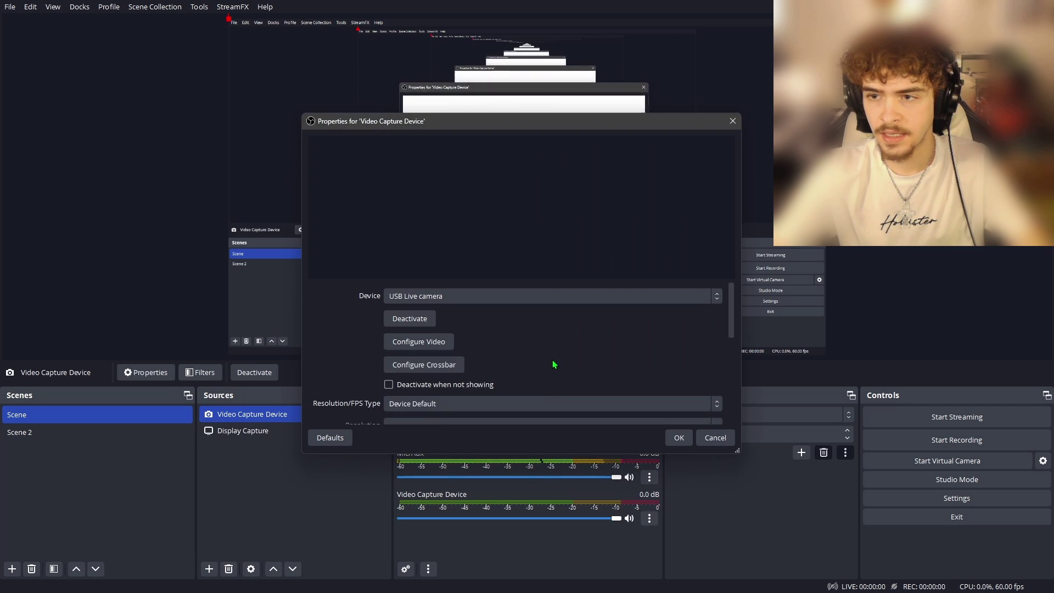
pyautogui.click(454, 295)
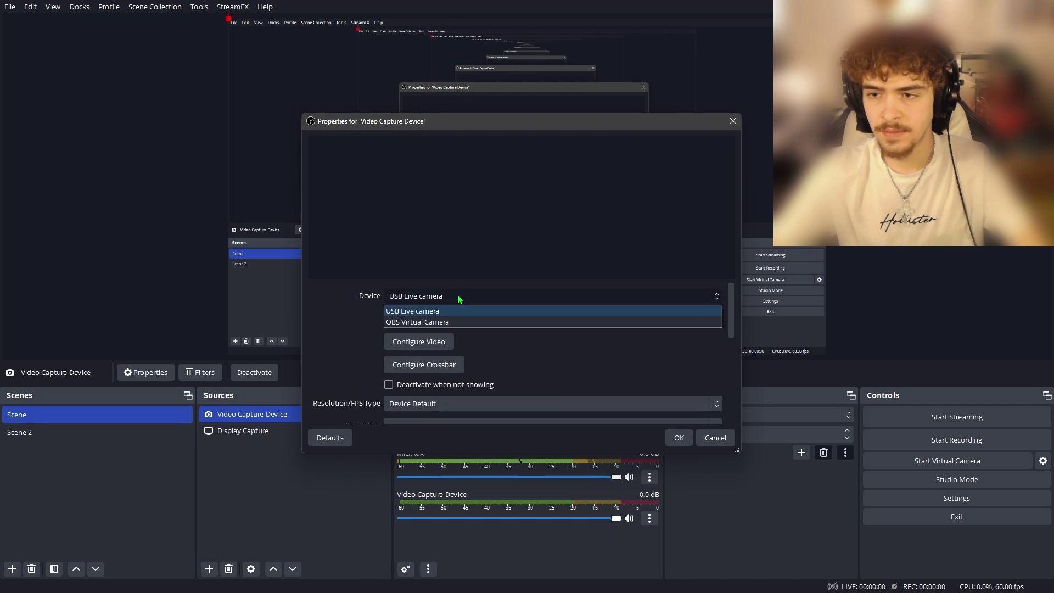
pyautogui.click(468, 298)
# Set a custom webcam resolution of 1920x1080 at 60 FPS.
pyautogui.scroll(-2, 498, 309)
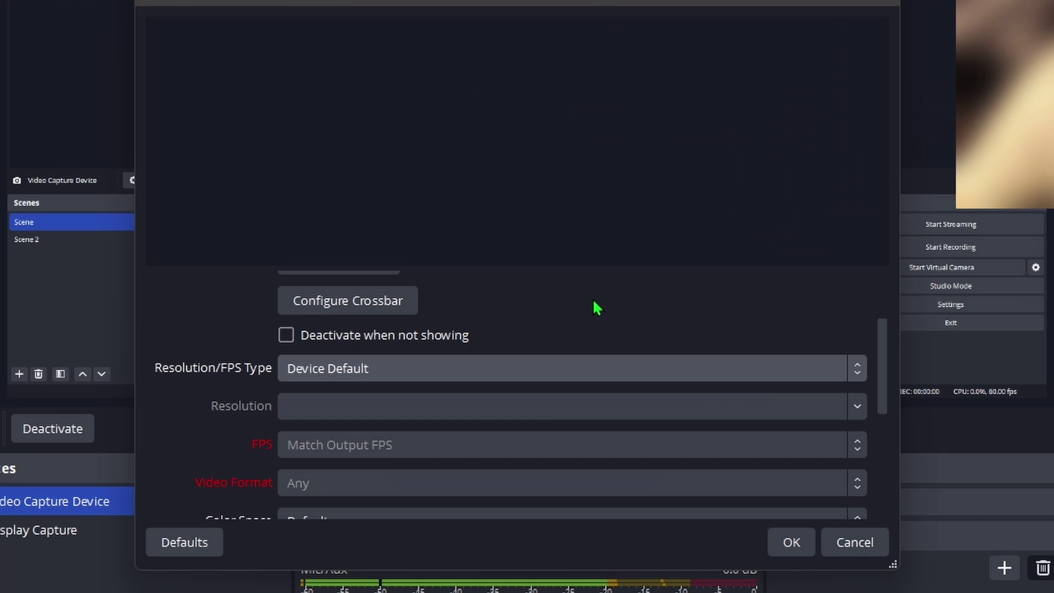
pyautogui.click(418, 343)
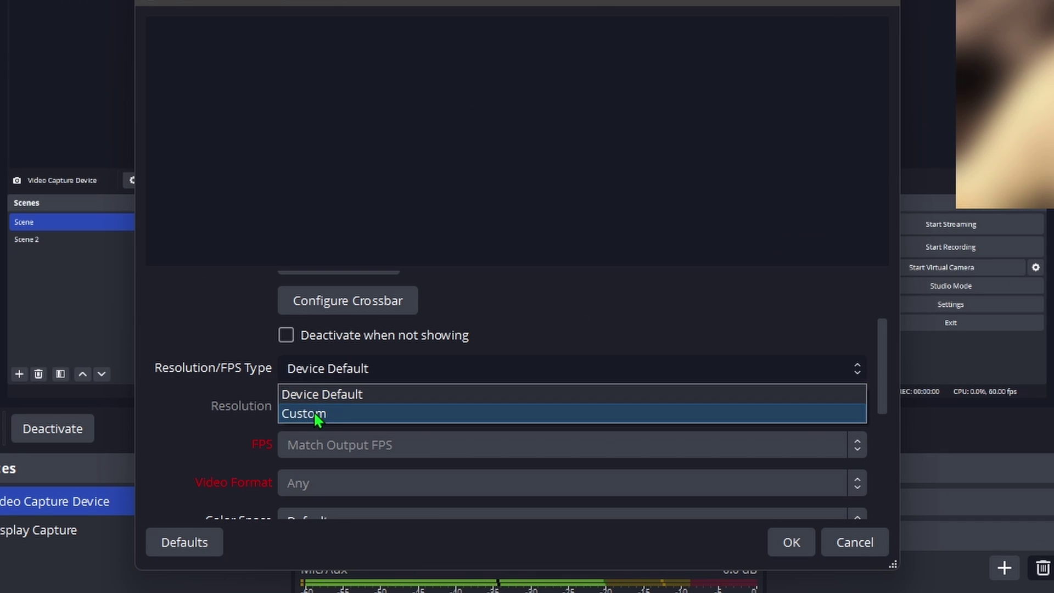
pyautogui.click(316, 416)
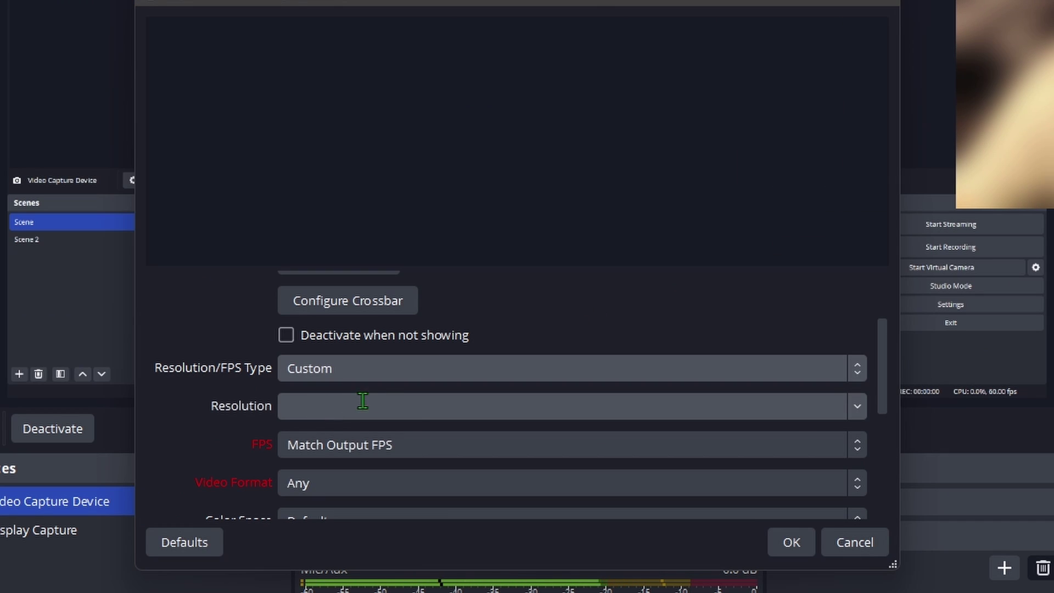
pyautogui.click(864, 406)
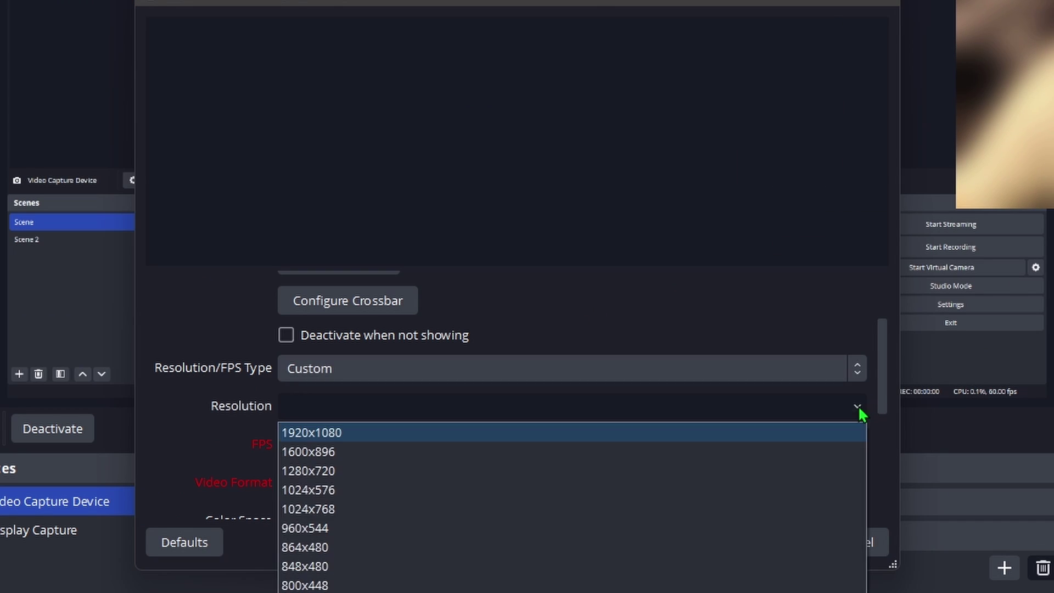
pyautogui.click(314, 433)
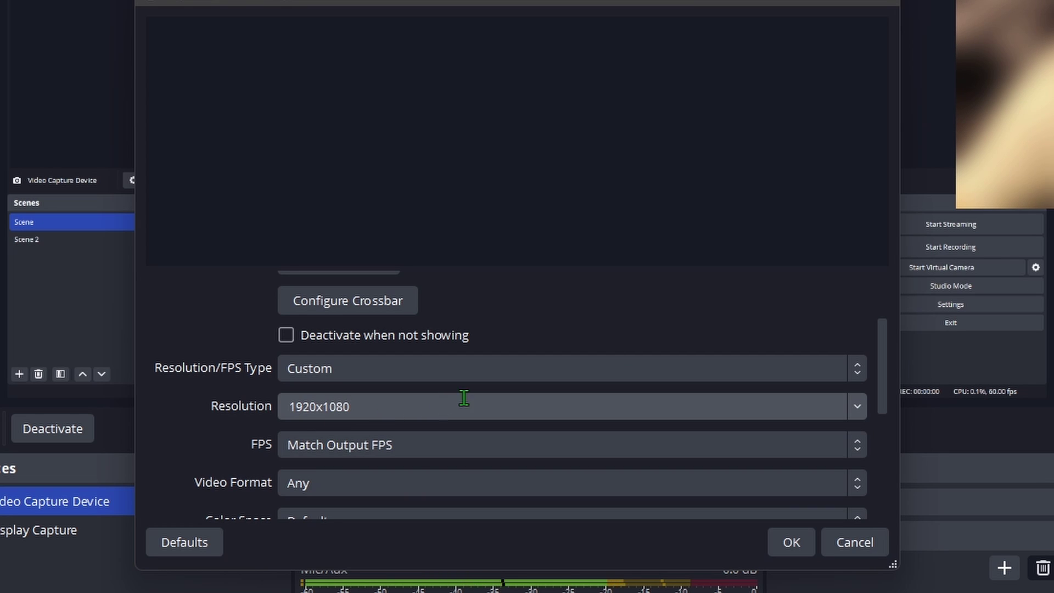
pyautogui.click(420, 441)
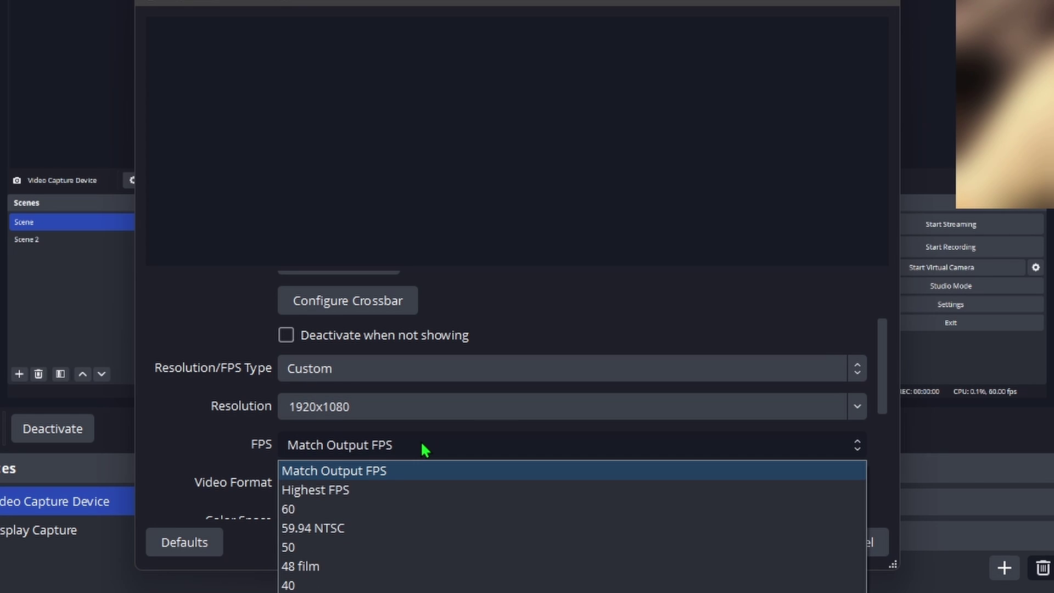
pyautogui.click(341, 508)
# Set the webcam video format to MJPEG, color space Rec. 709 and color range Full.
pyautogui.scroll(-2, 244, 426)
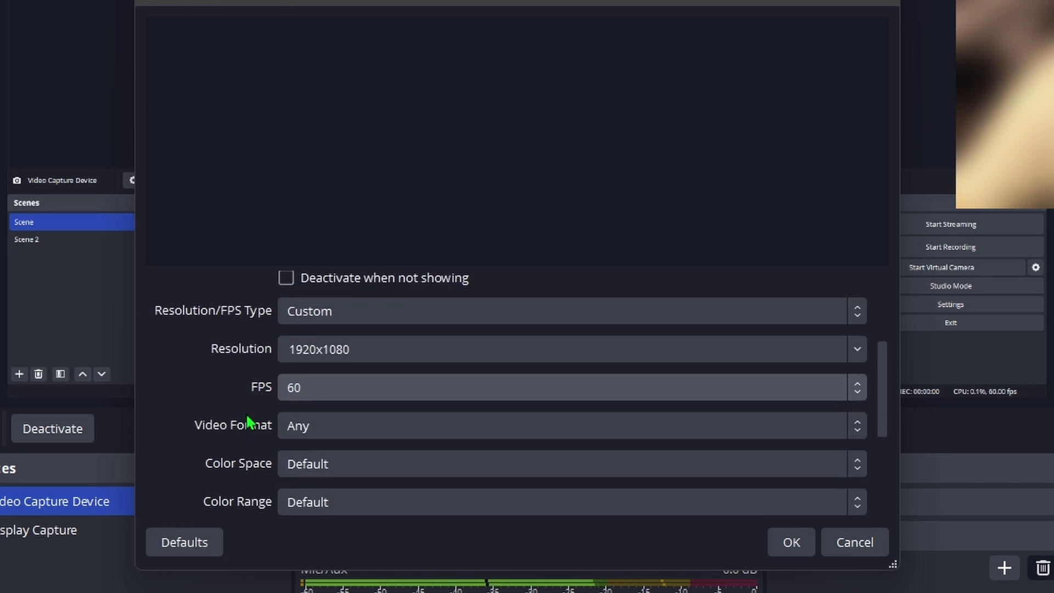
pyautogui.click(313, 428)
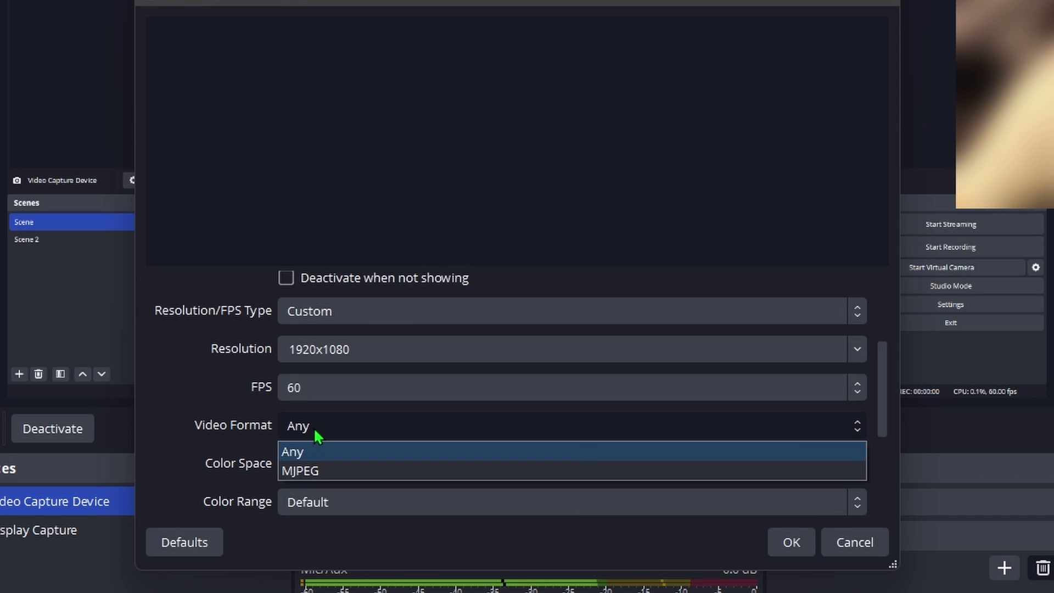
pyautogui.click(343, 466)
pyautogui.scroll(-2, 342, 439)
pyautogui.click(342, 410)
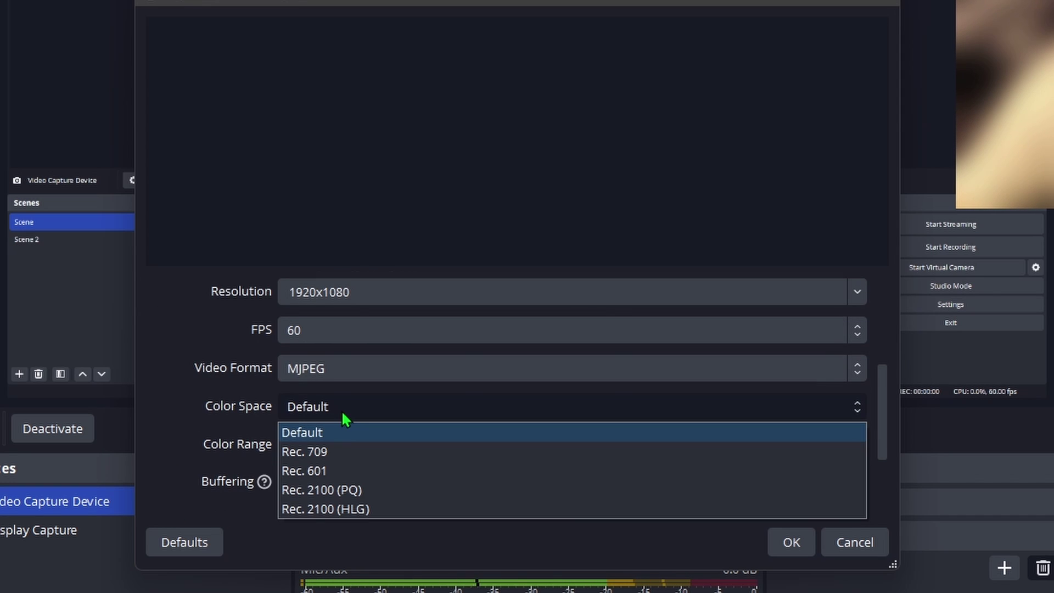
pyautogui.click(335, 455)
pyautogui.click(338, 445)
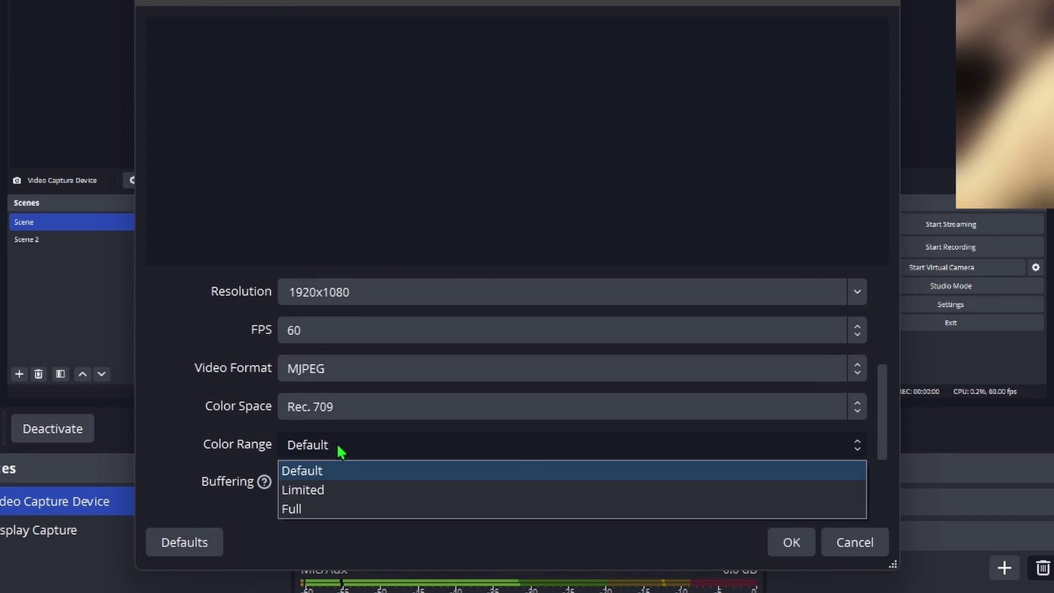
pyautogui.click(315, 509)
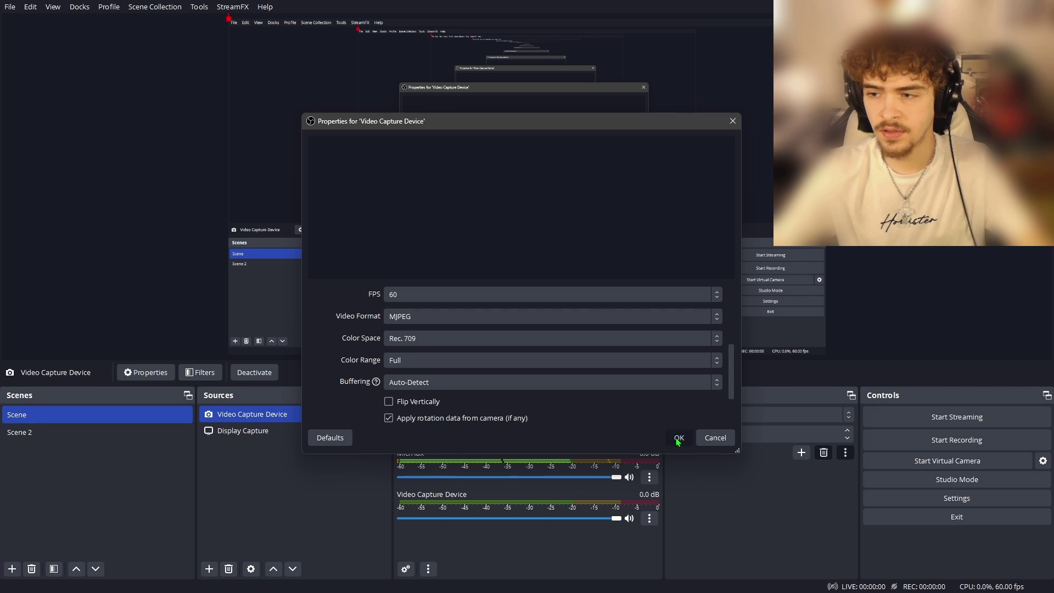
# Apply the webcam settings, then move and resize the webcam image into the top-right corner.
pyautogui.click(679, 438)
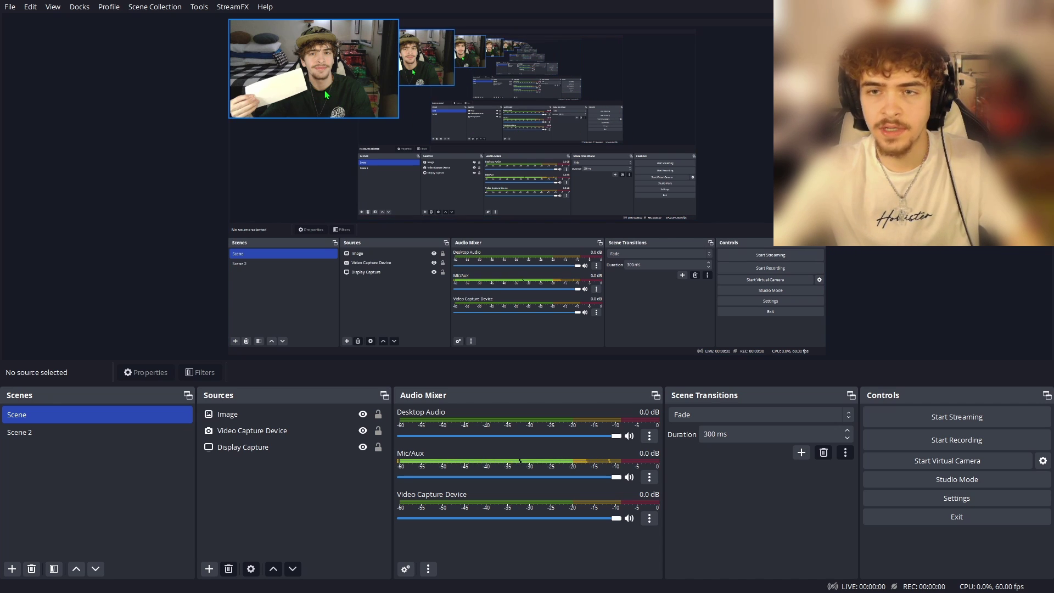
pyautogui.moveTo(324, 91); pyautogui.dragTo(744, 83)
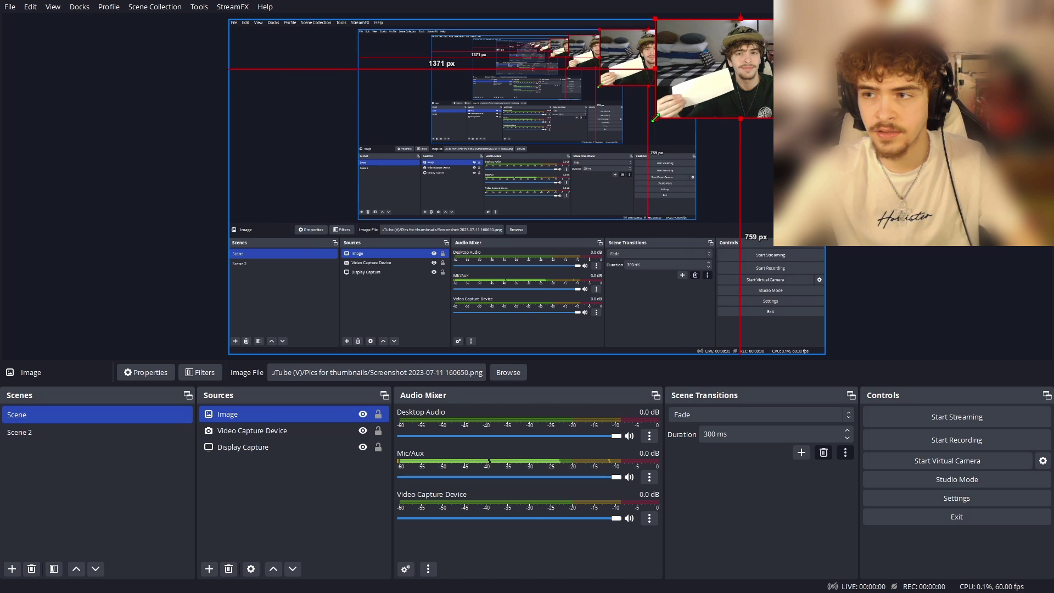
pyautogui.moveTo(653, 118); pyautogui.dragTo(687, 113)
# Open the Video Capture Device's Filters and look at the available effect filters.
pyautogui.keyDown('ctrl'); pyautogui.click(262, 431); pyautogui.keyUp('ctrl')
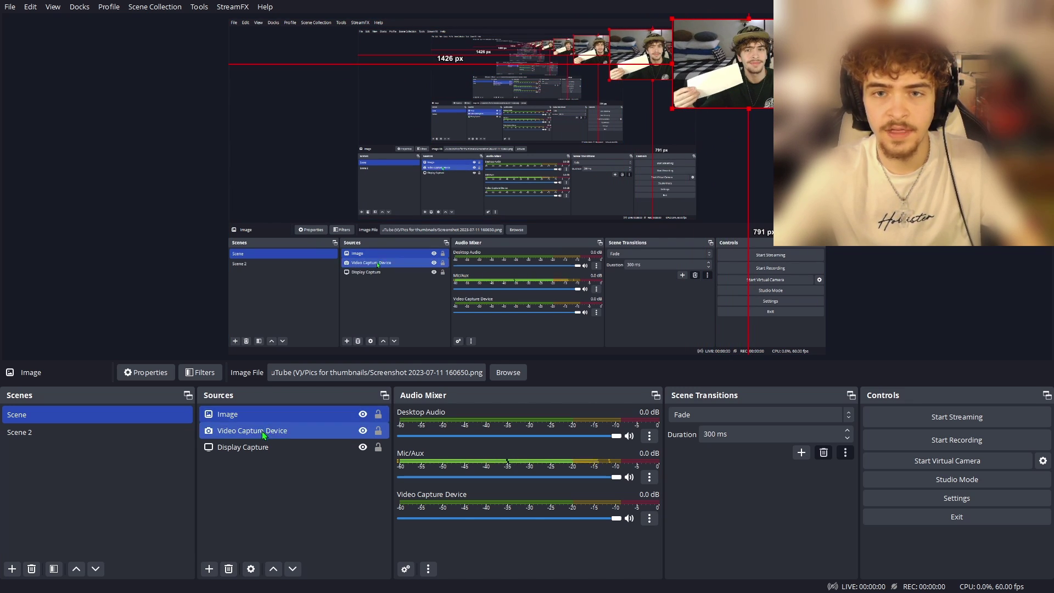
pyautogui.rightClick(262, 431)
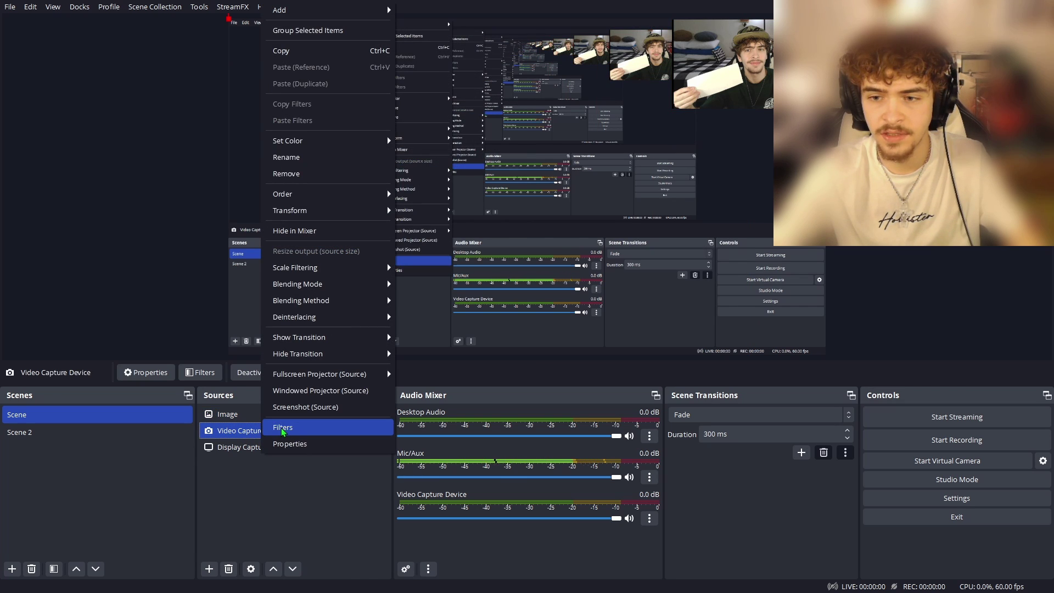
pyautogui.click(281, 428)
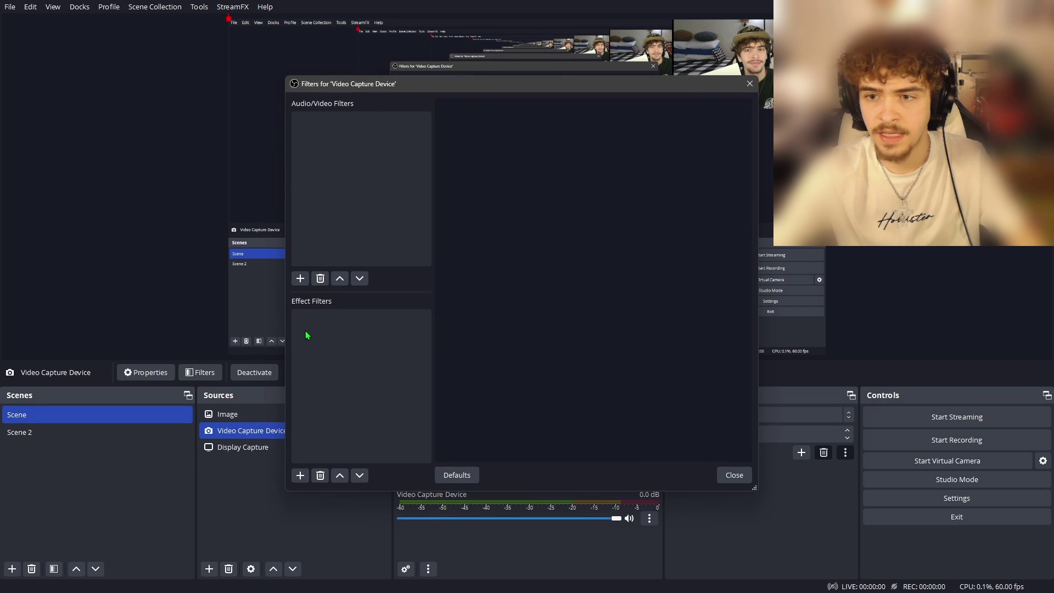
pyautogui.rightClick(331, 321)
pyautogui.moveTo(359, 334)
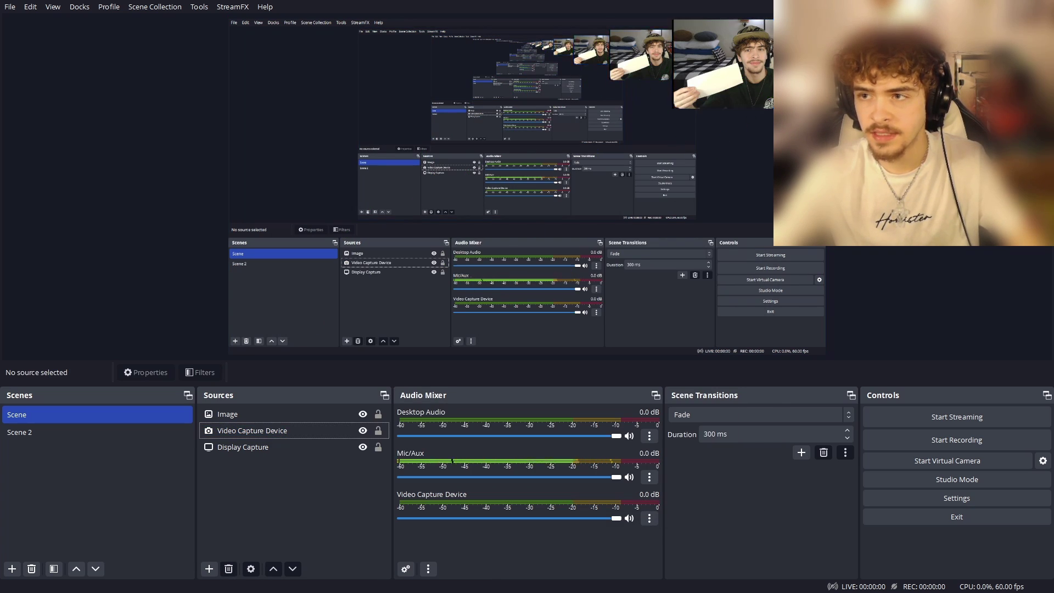
# Switch the Display Capture to the 24G2W1G4 monitor and deselect it.
pyautogui.click(319, 447)
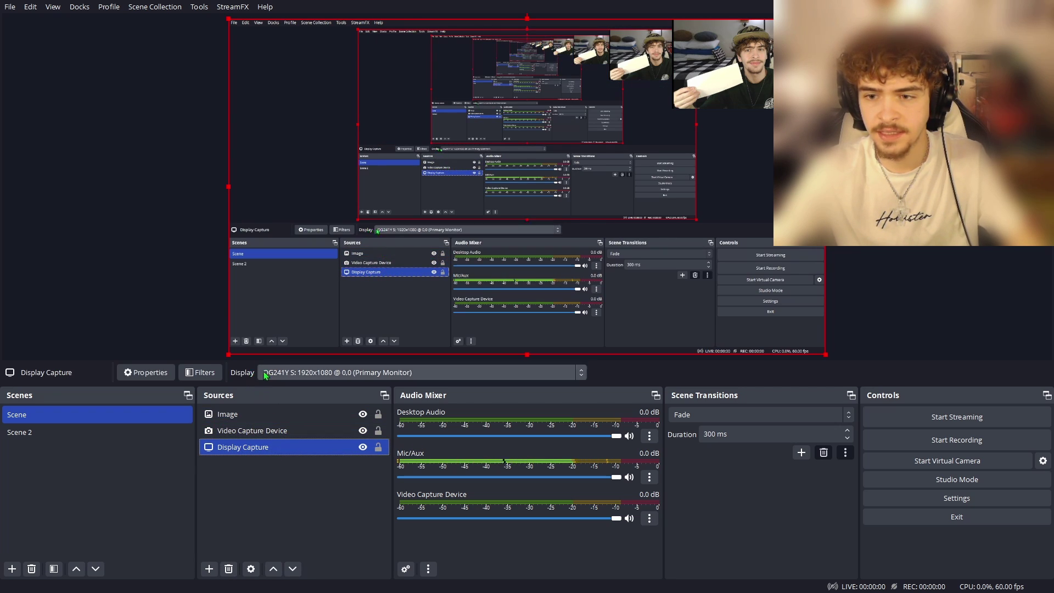
pyautogui.click(314, 372)
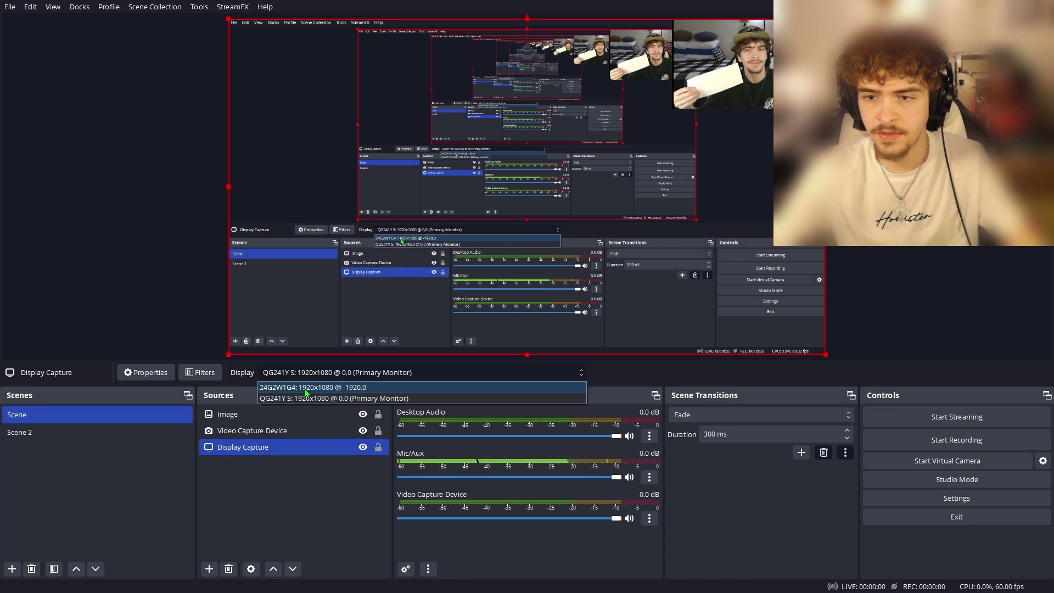
pyautogui.click(305, 387)
pyautogui.click(922, 248)
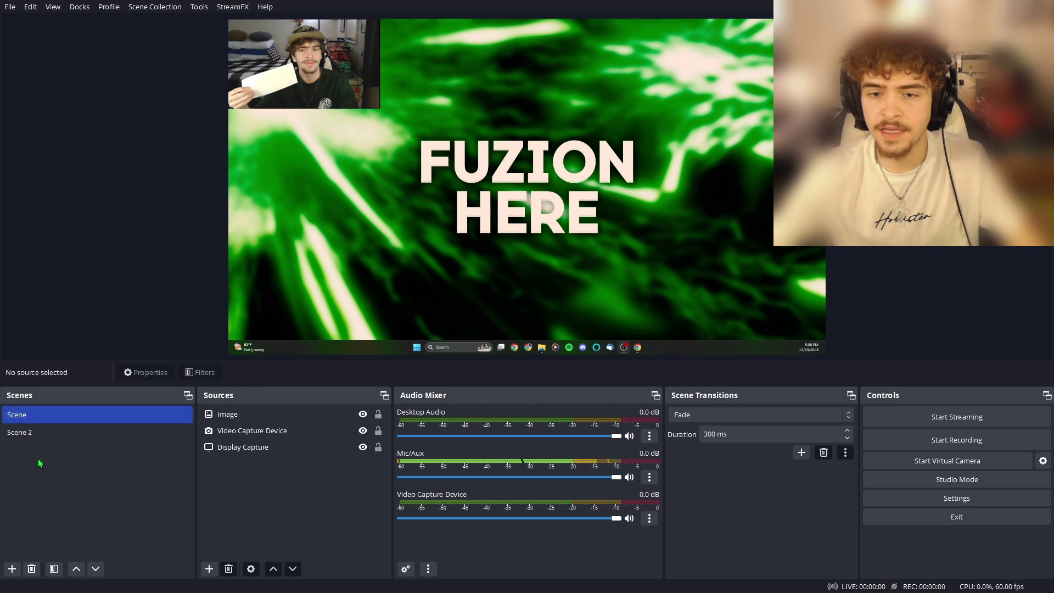
# Add a Video Capture Device 2 source to Scene 2, keeping its default settings.
pyautogui.click(111, 434)
pyautogui.rightClick(270, 433)
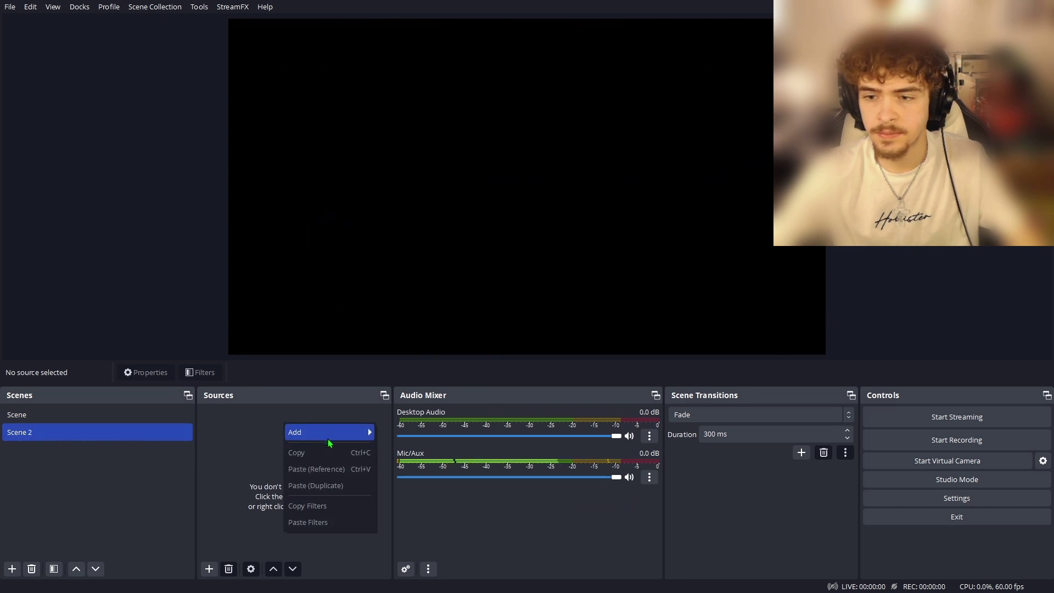
pyautogui.moveTo(328, 440)
pyautogui.click(407, 526)
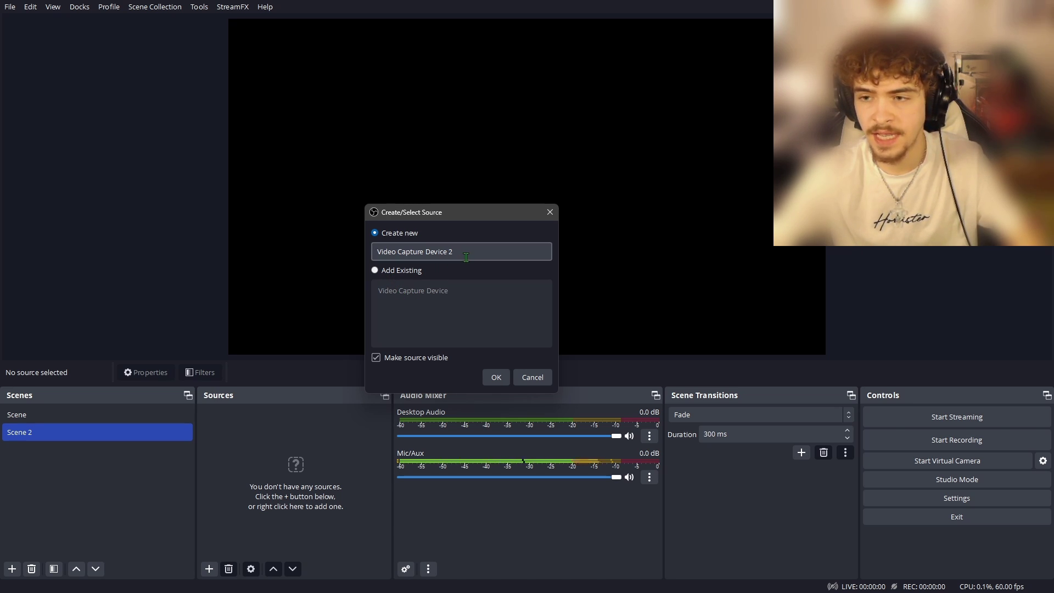
pyautogui.click(485, 381)
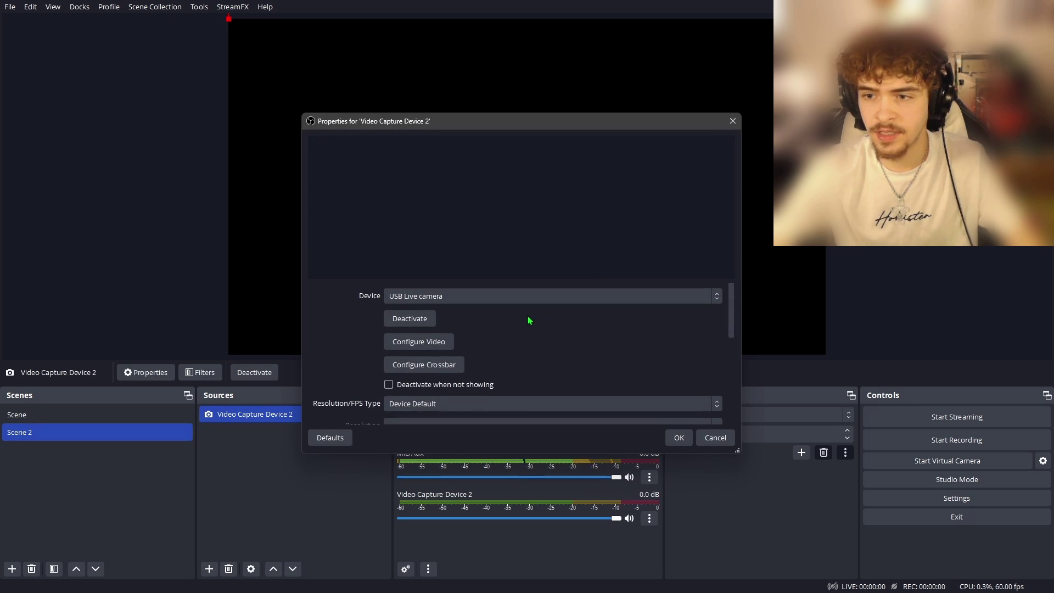
pyautogui.scroll(-1, 645, 363)
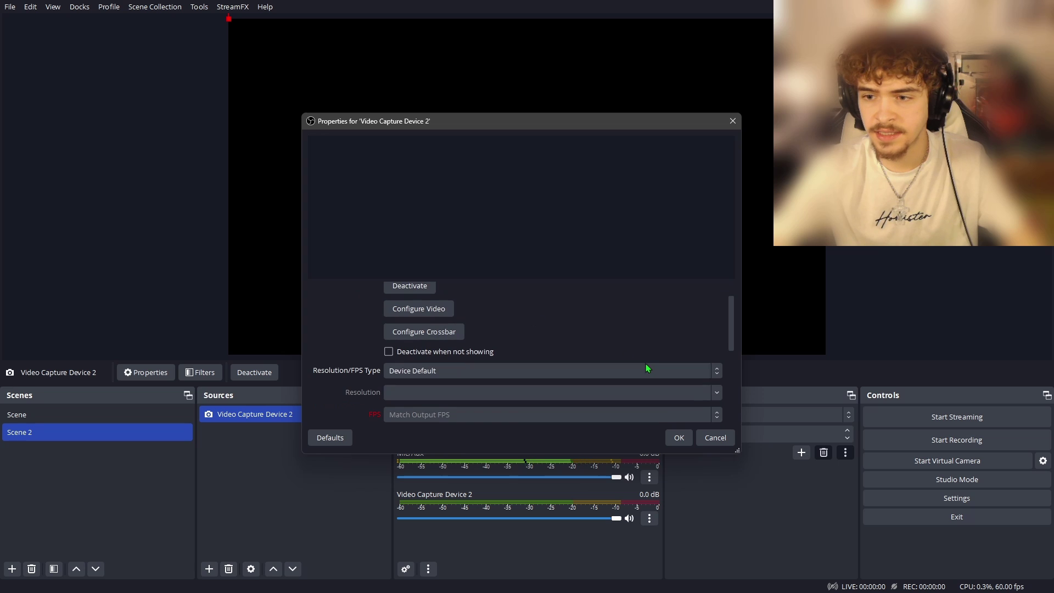
pyautogui.click(680, 438)
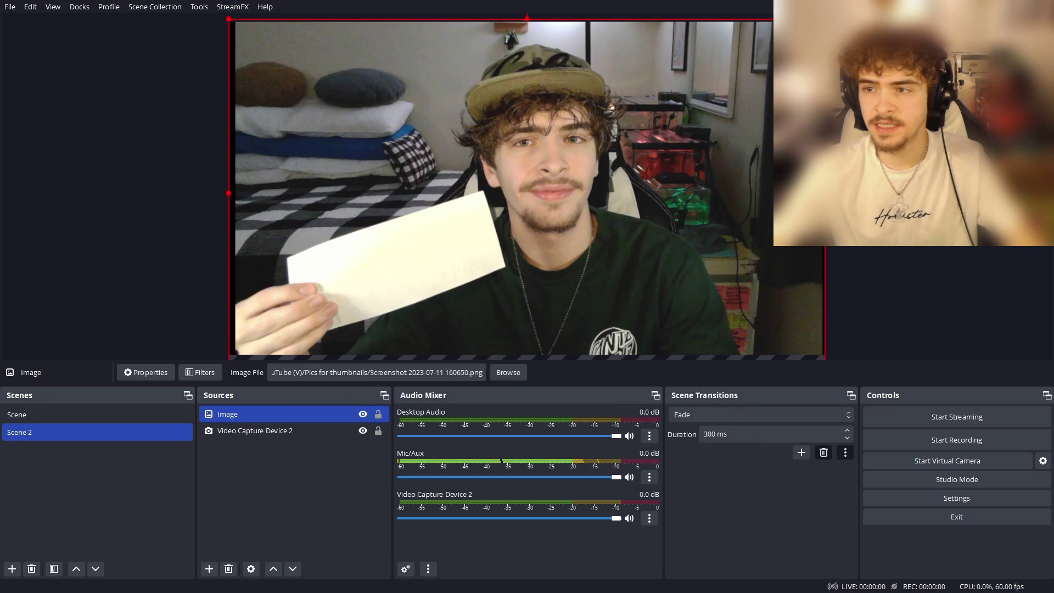
# Deselect the Image source and return to the original Scene with desktop capture and corner webcam.
pyautogui.press('Escape')
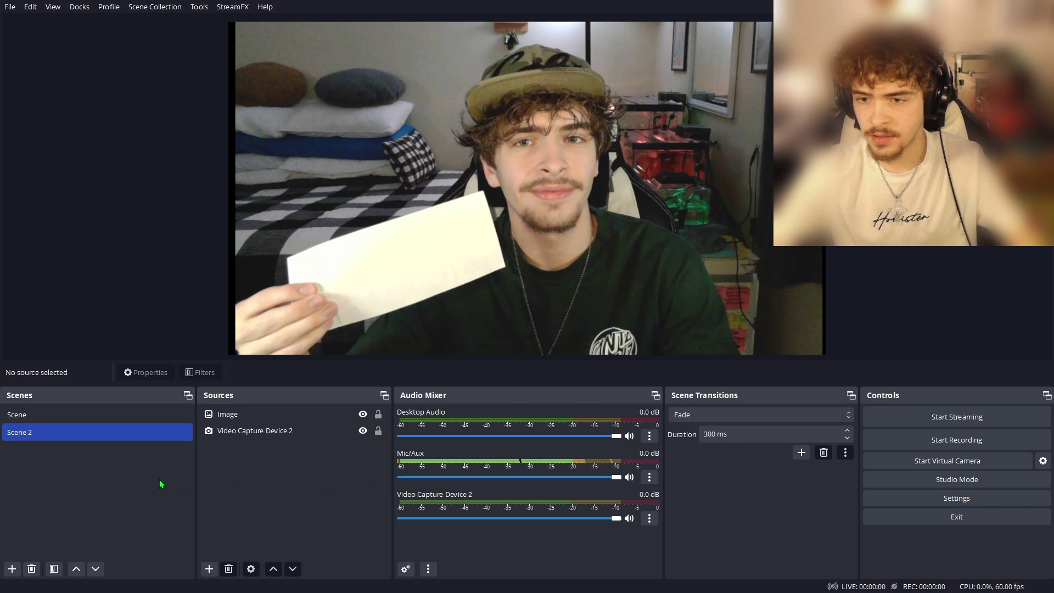
pyautogui.click(84, 415)
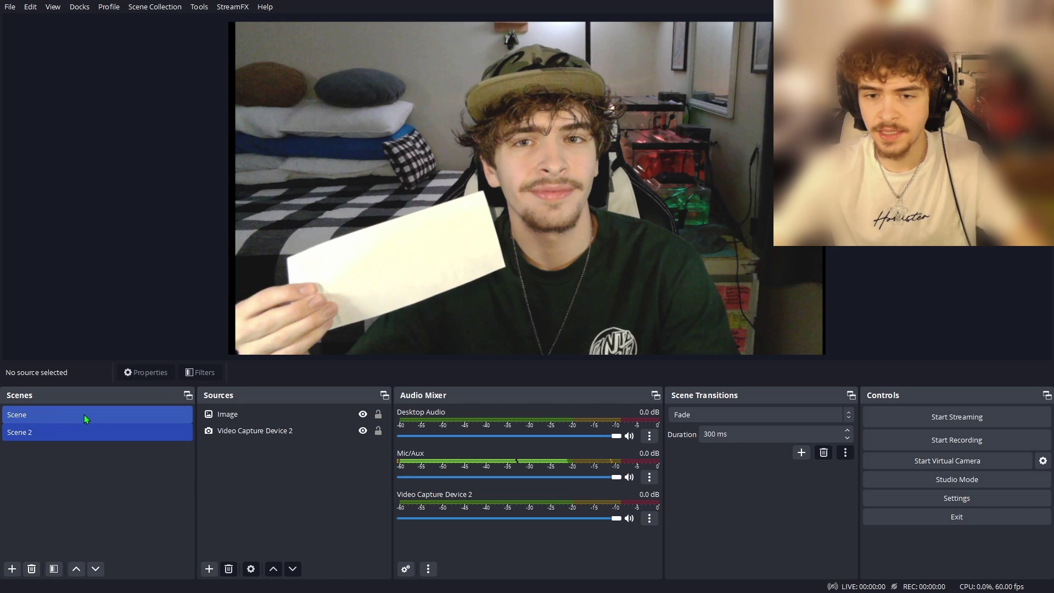